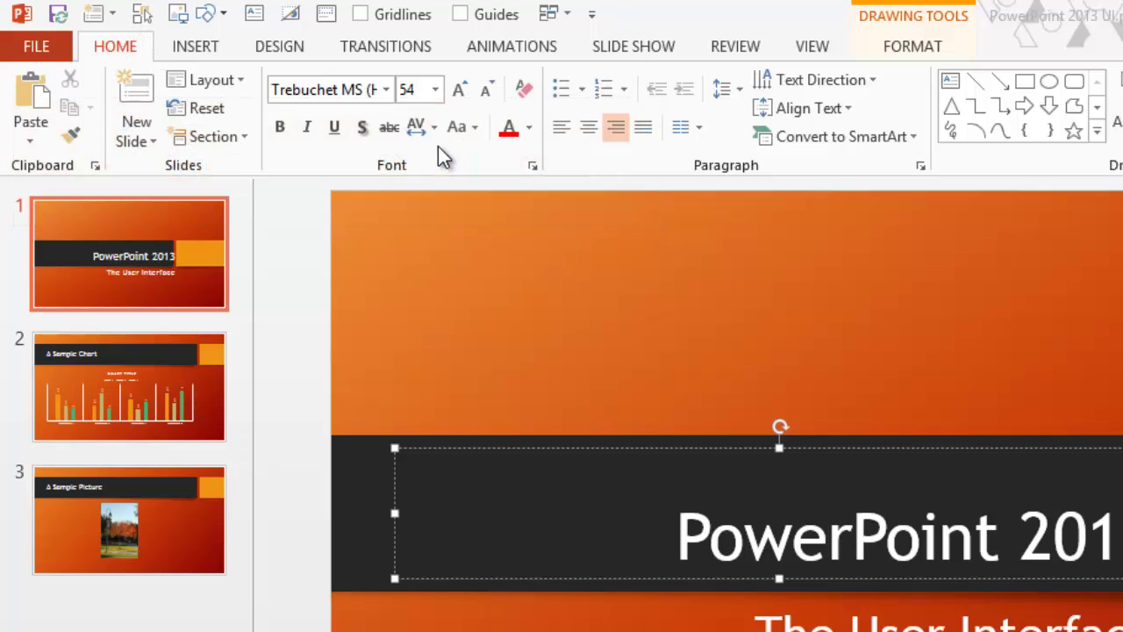
Add the font command group to the Quick Access Toolbar, then remove it again.
right_click(443, 156)
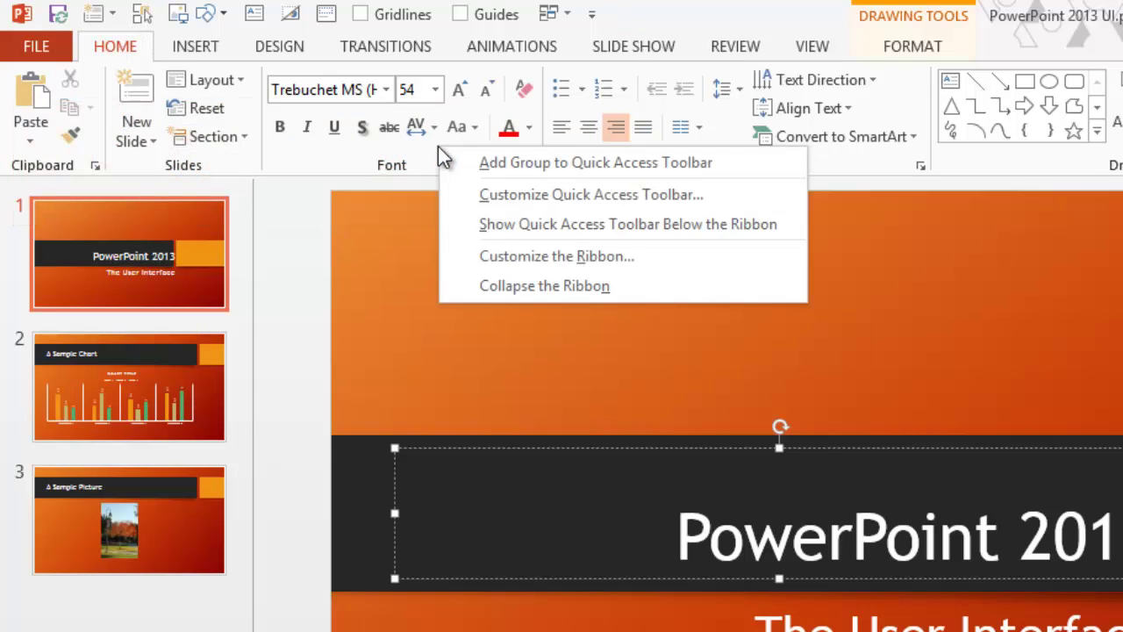
click(500, 167)
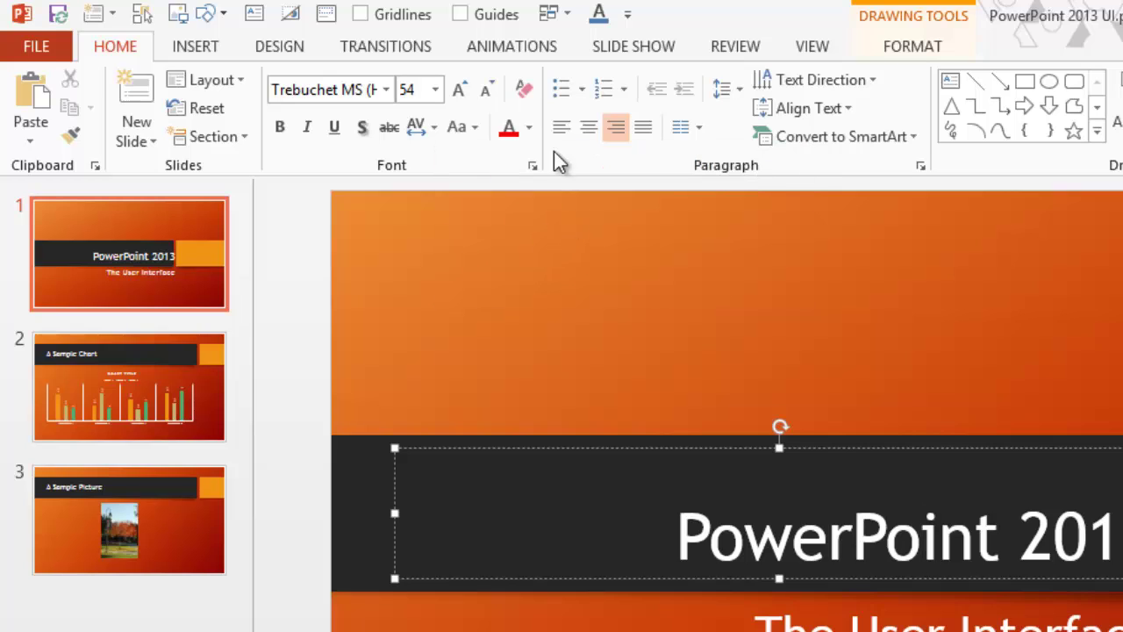
right_click(602, 20)
click(678, 27)
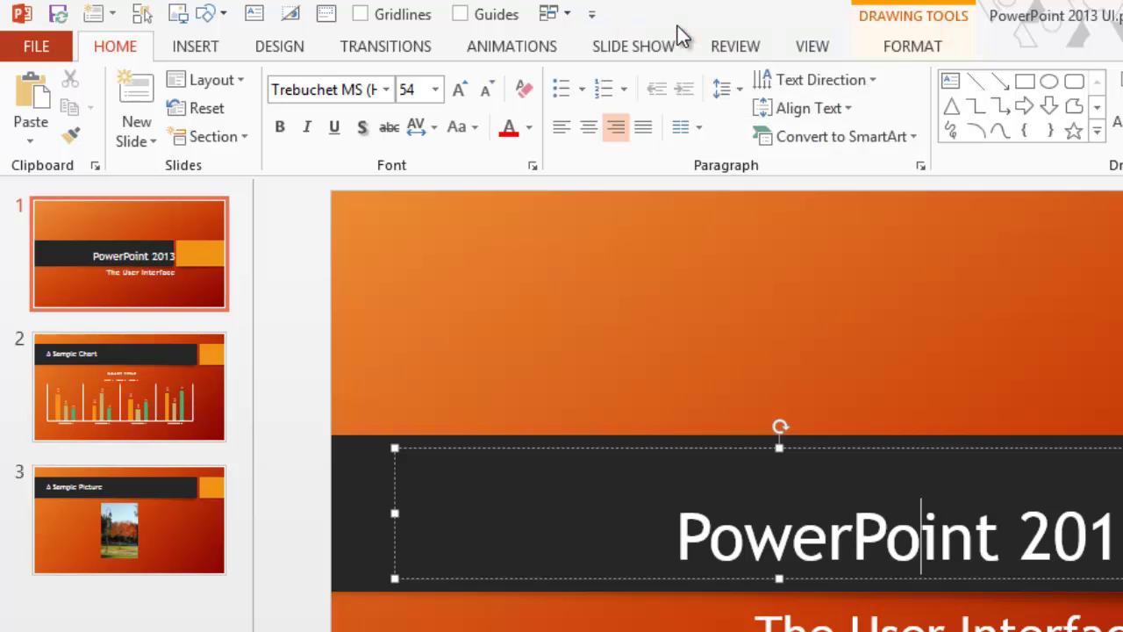
Open the Quick Access Toolbar customization settings, accept them with OK, and deselect the title.
click(593, 19)
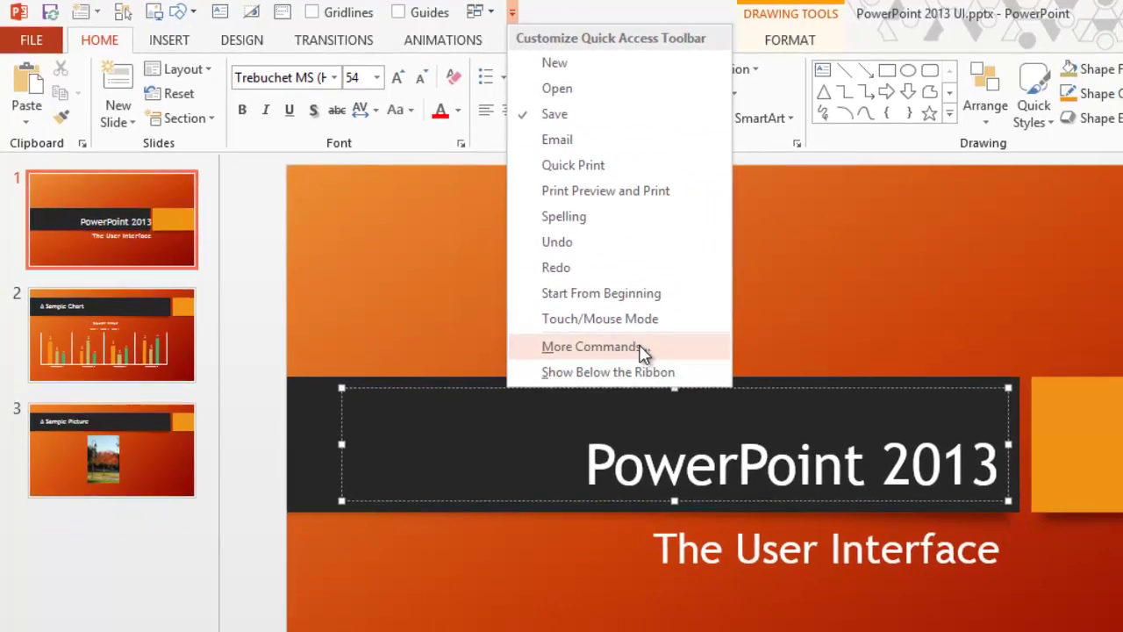
click(741, 404)
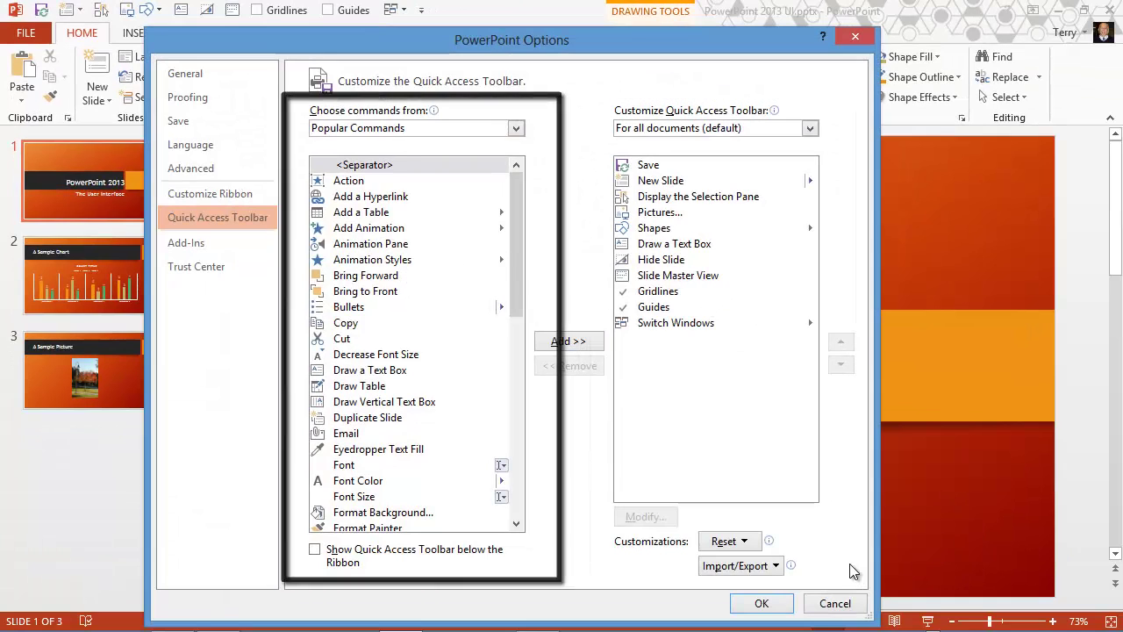
click(772, 607)
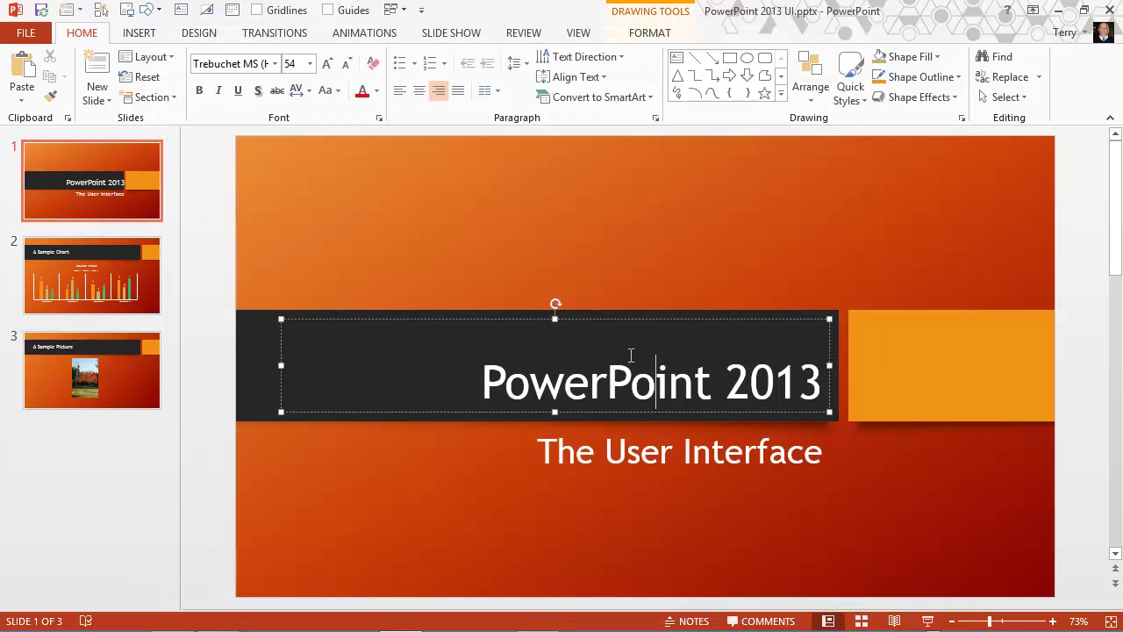
click(534, 238)
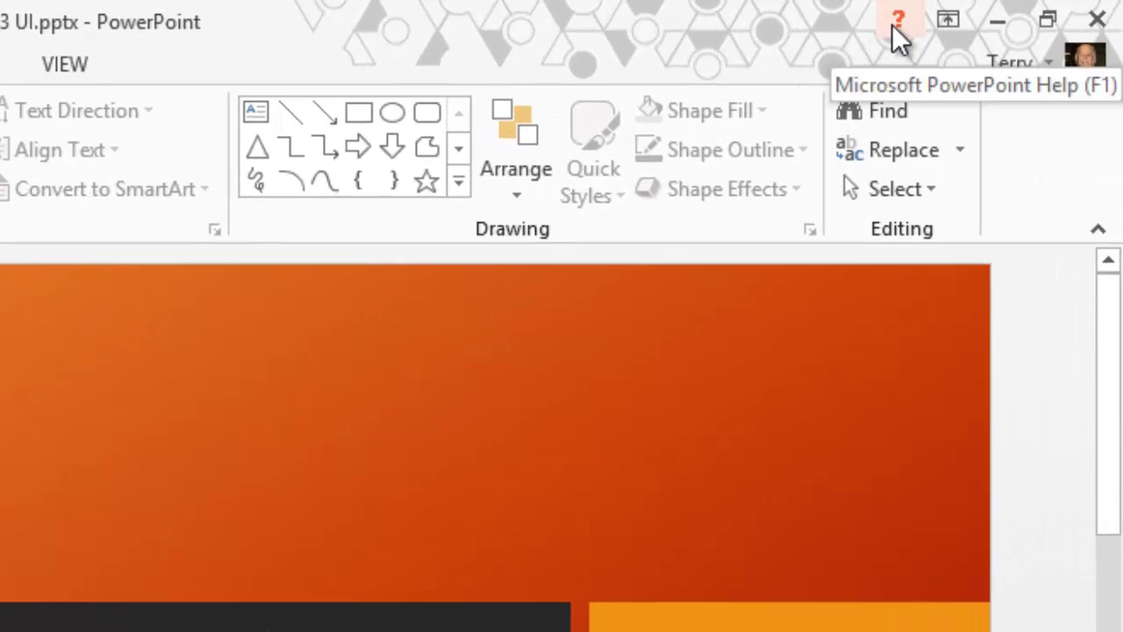
Auto-hide the ribbon, bring it back briefly, then set it to show tabs only.
click(949, 21)
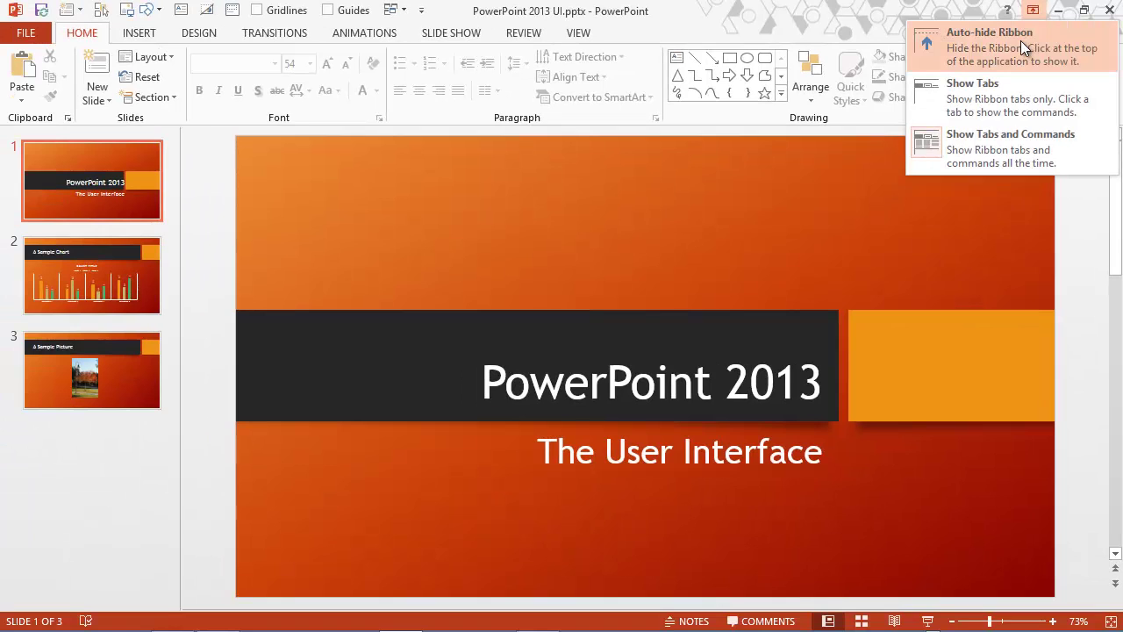
click(1021, 41)
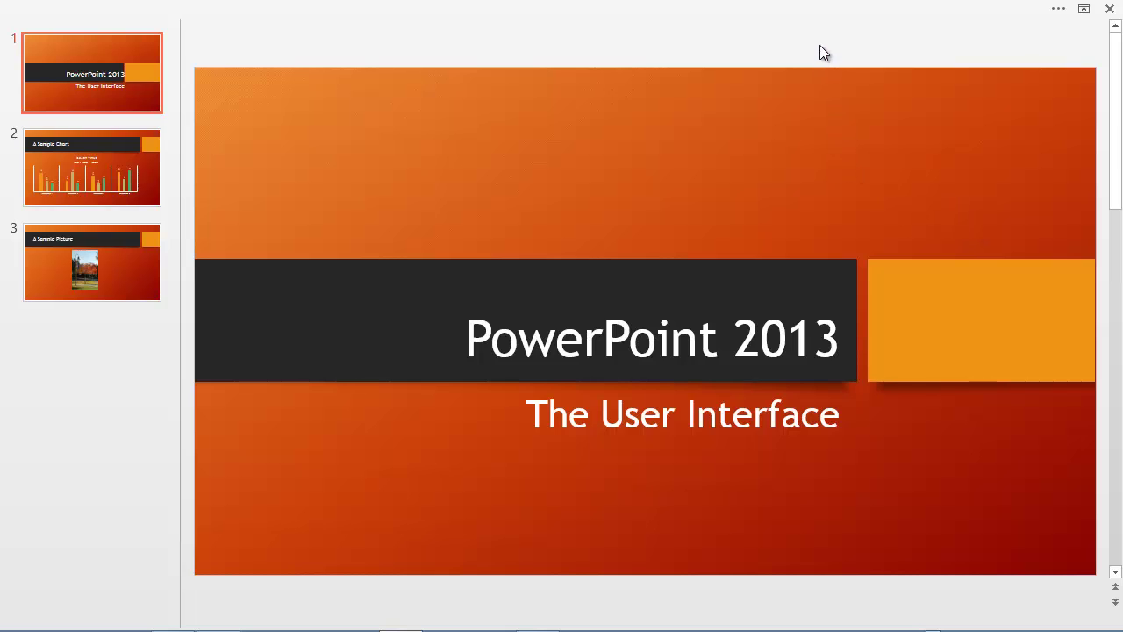
click(817, 8)
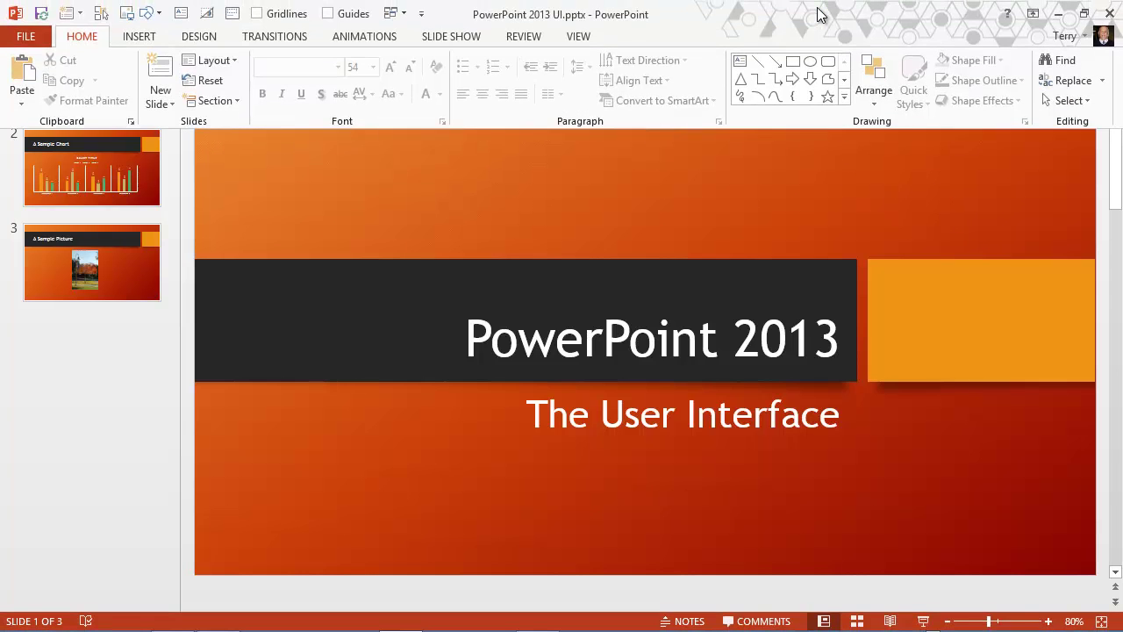
click(1033, 14)
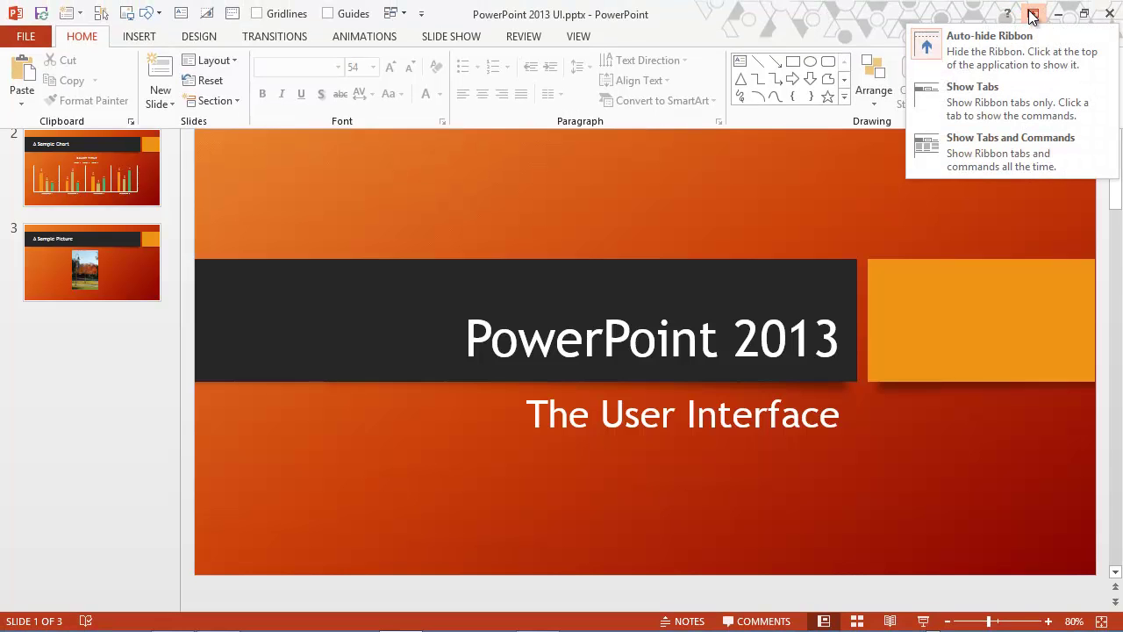
click(1005, 100)
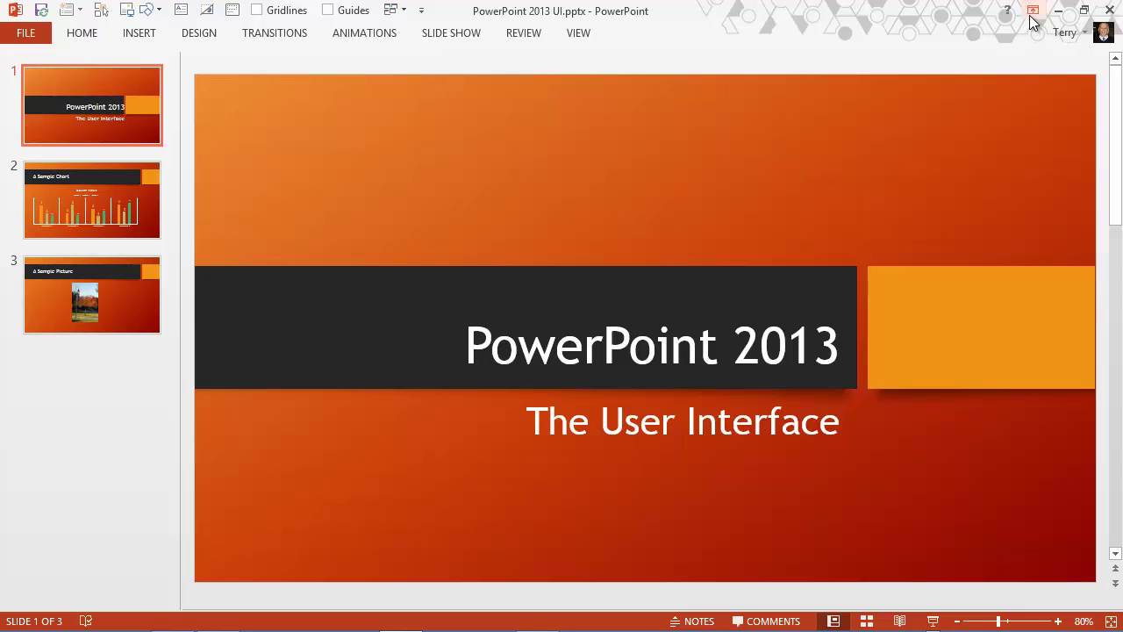
Peek at the Review tab, restore the full ribbon, then collapse and re-expand it via Home.
click(524, 33)
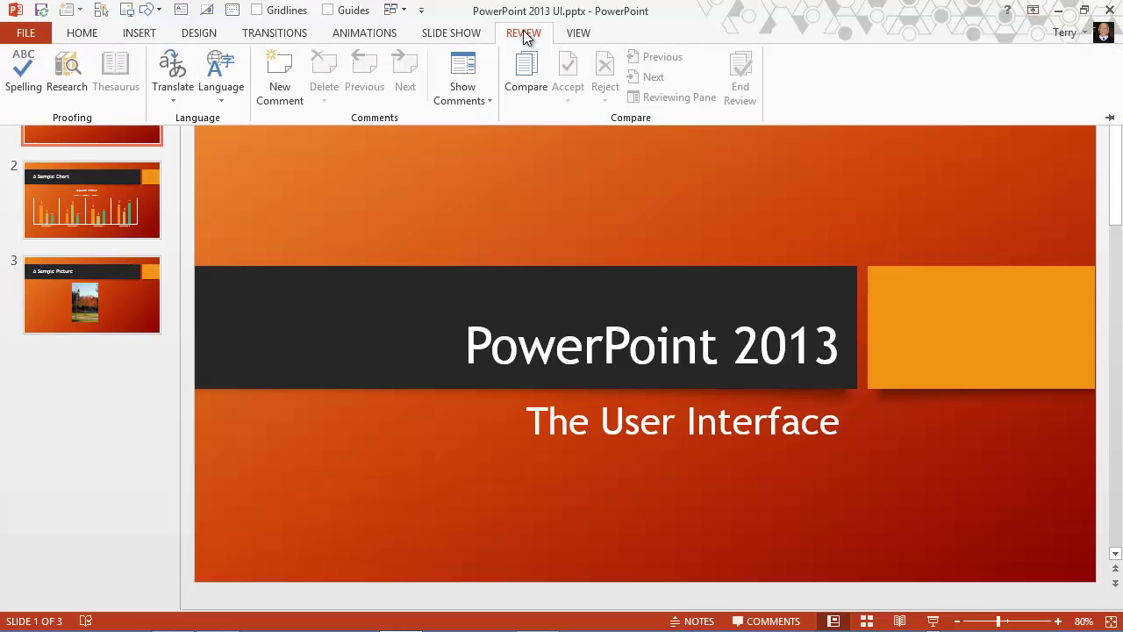
click(525, 34)
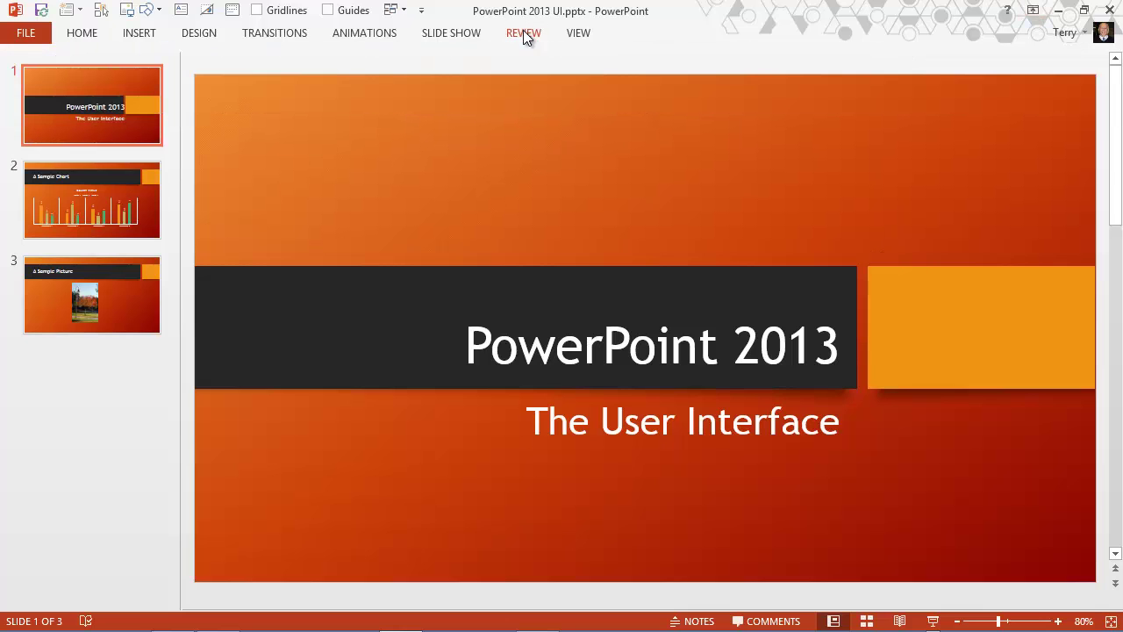
click(1033, 10)
click(1011, 150)
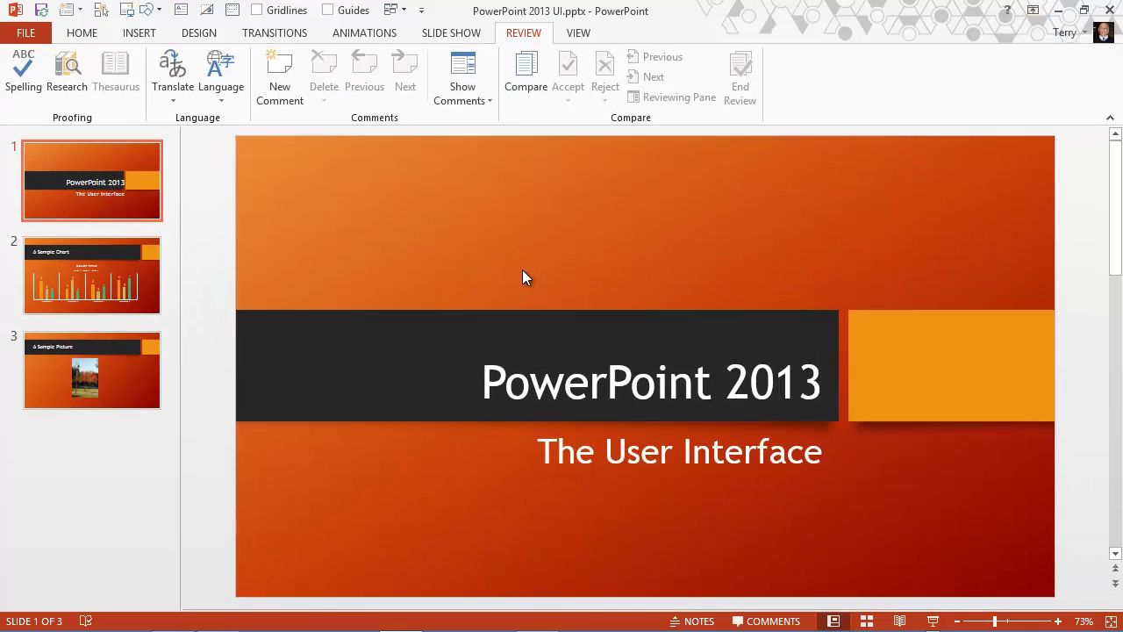
click(80, 32)
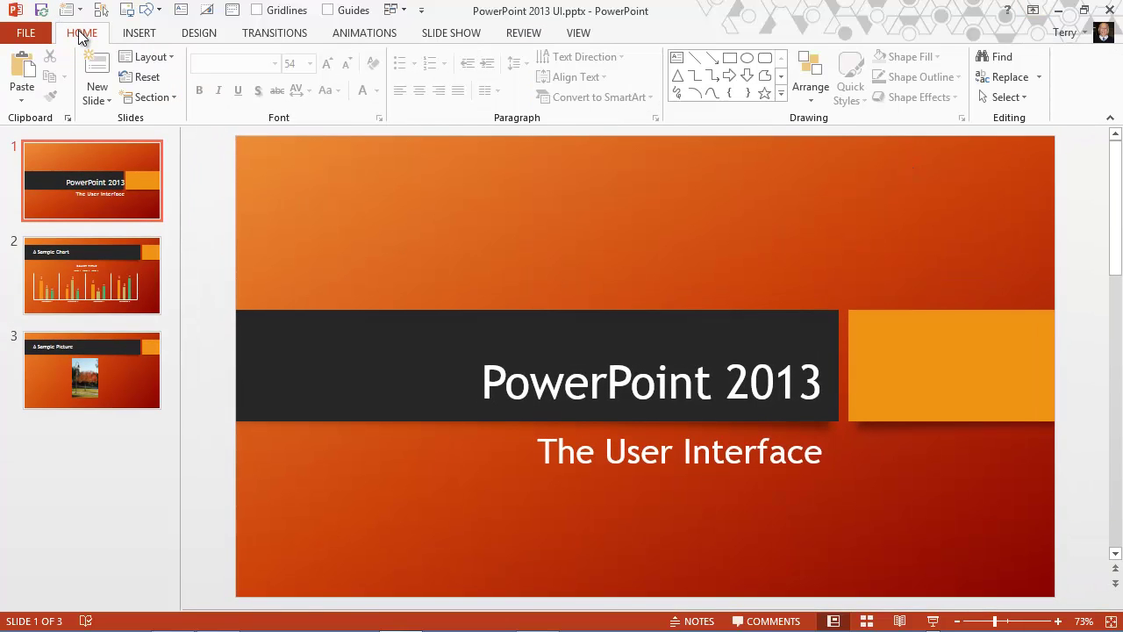
double_click(81, 33)
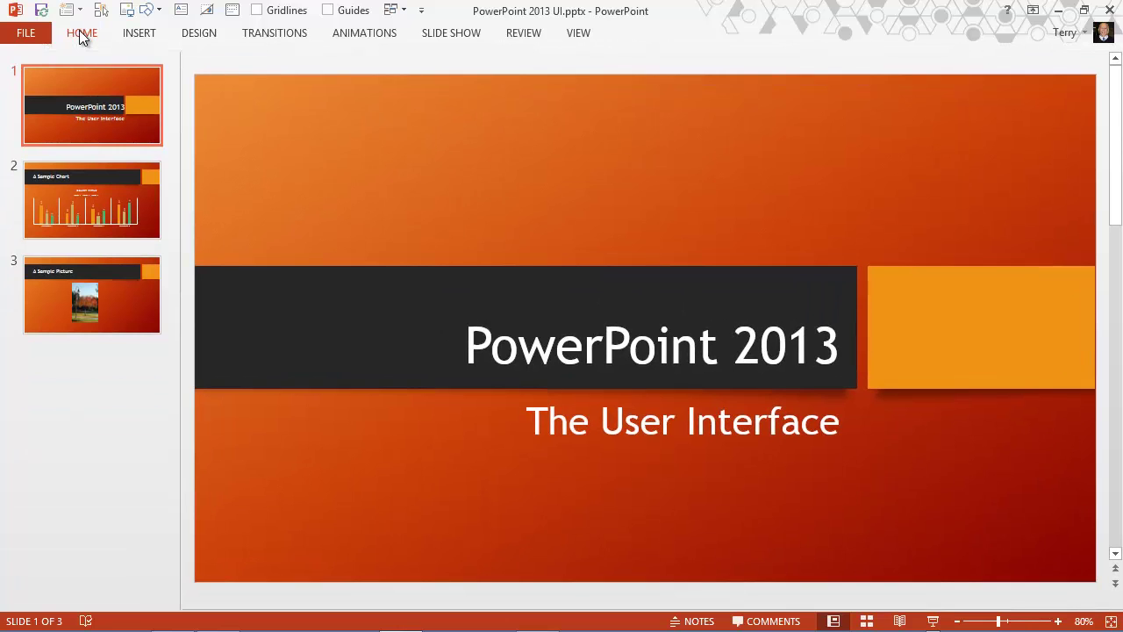
double_click(80, 33)
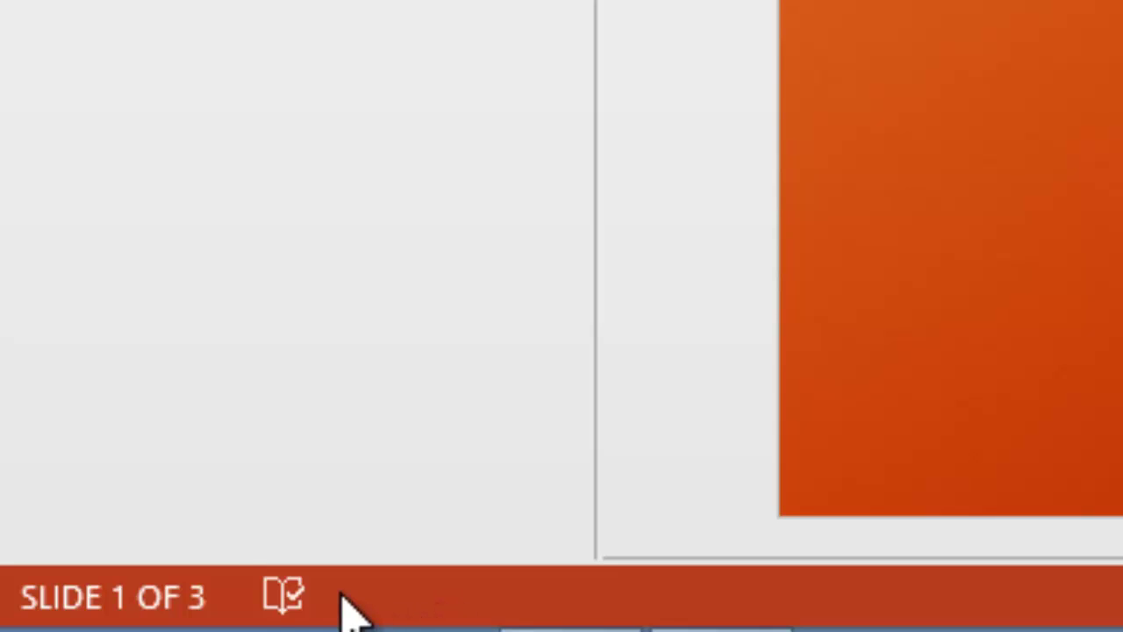
Toggle the Notes pane on and off from the status bar, leaving it hidden.
mouse_move(292, 605)
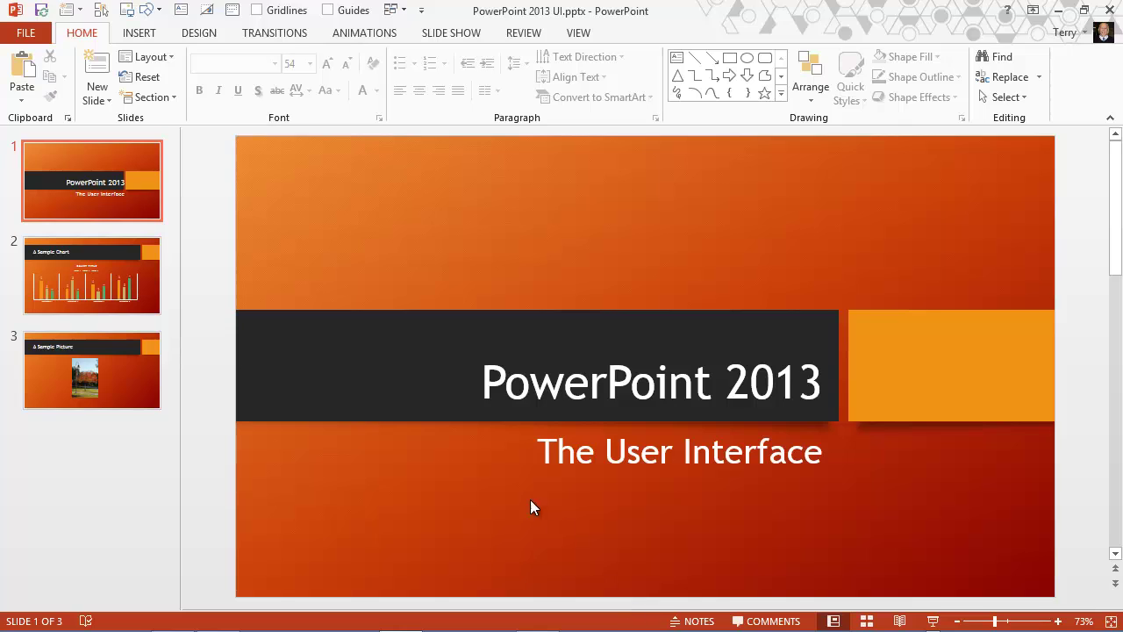
click(694, 621)
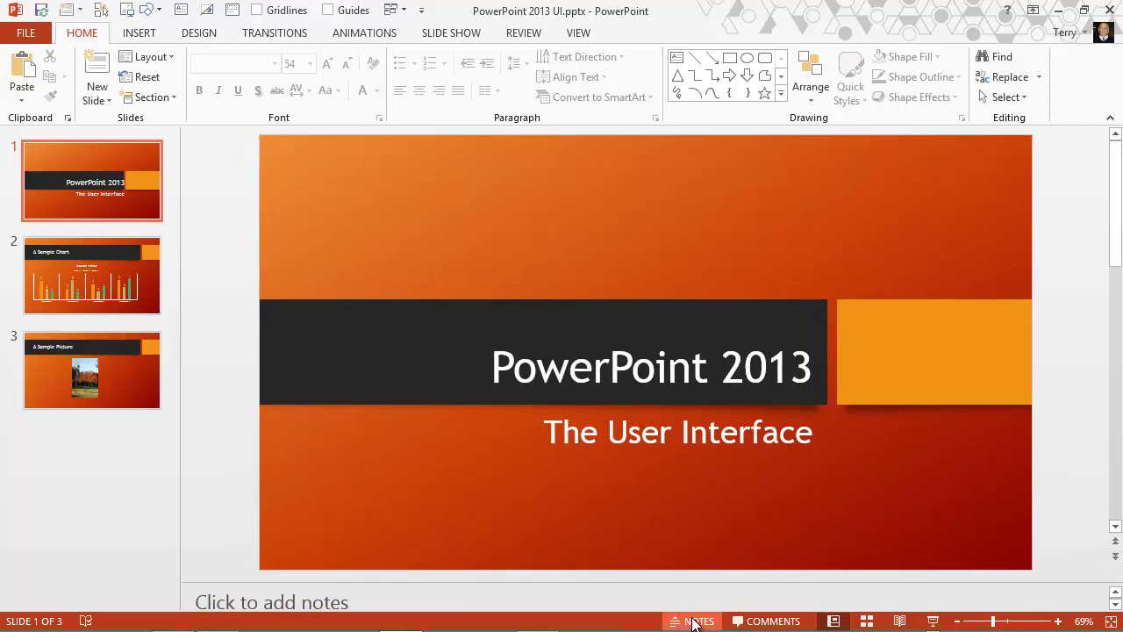
click(693, 620)
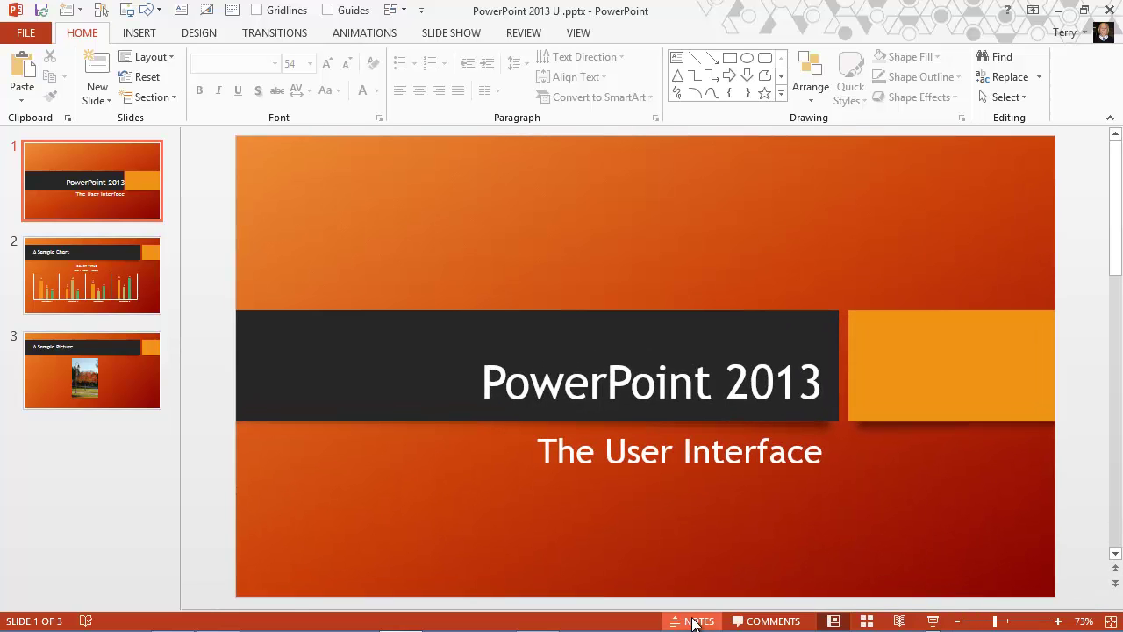
click(693, 620)
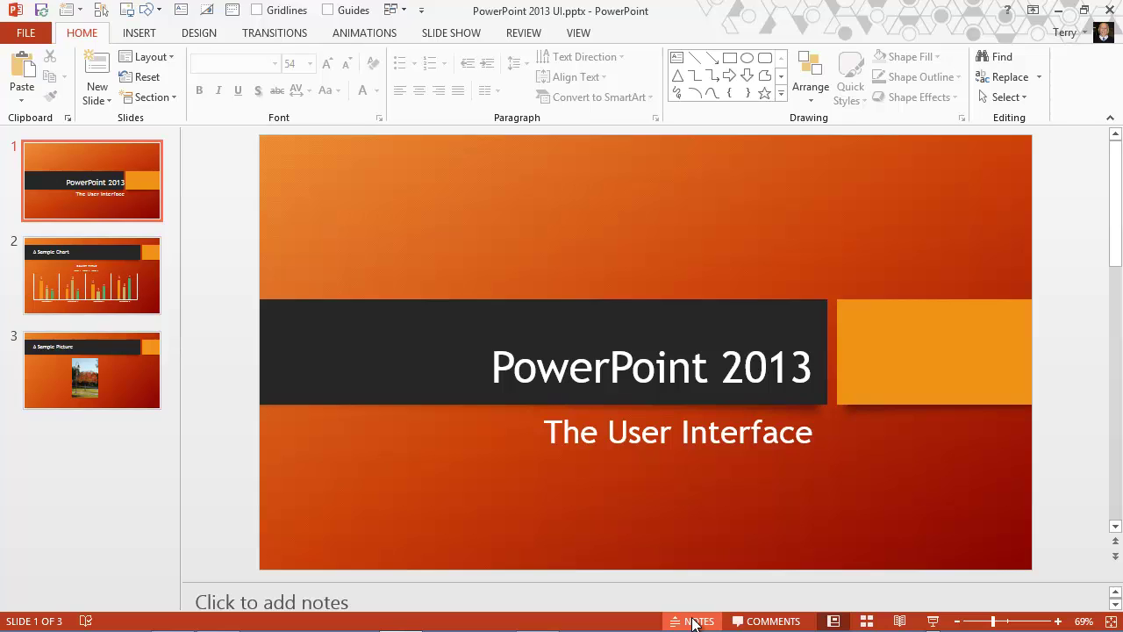
click(694, 621)
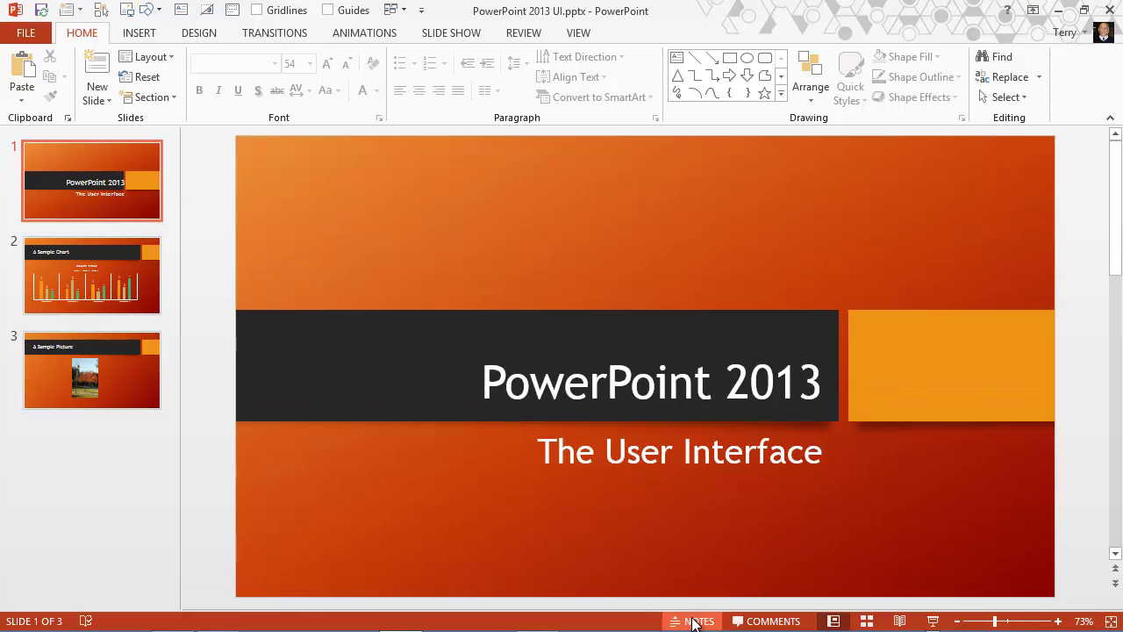
click(694, 620)
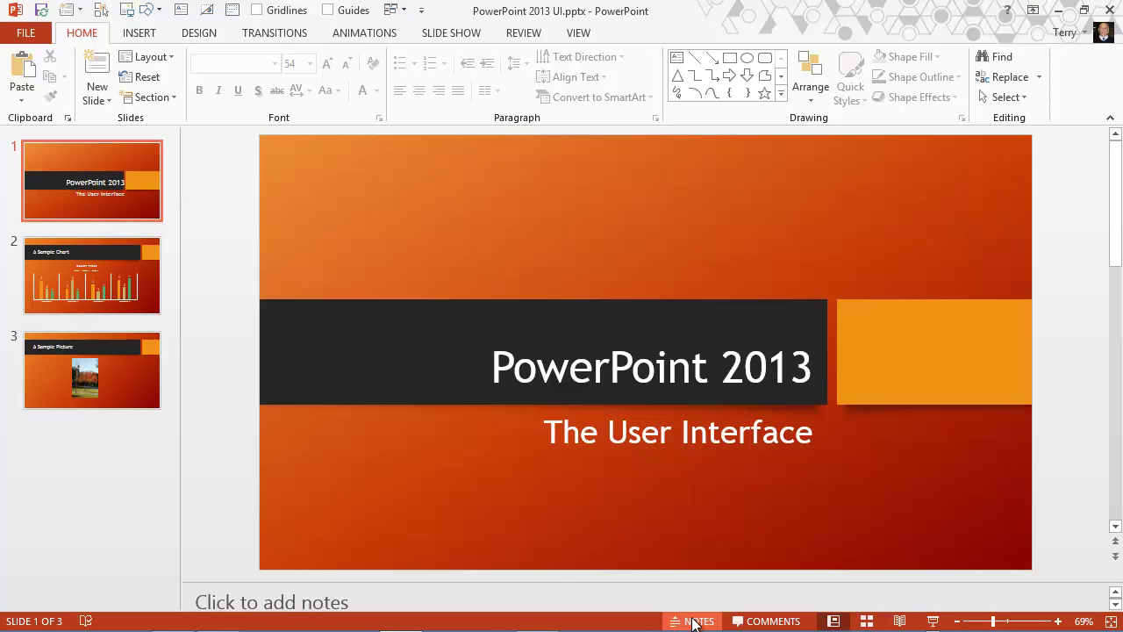
click(694, 620)
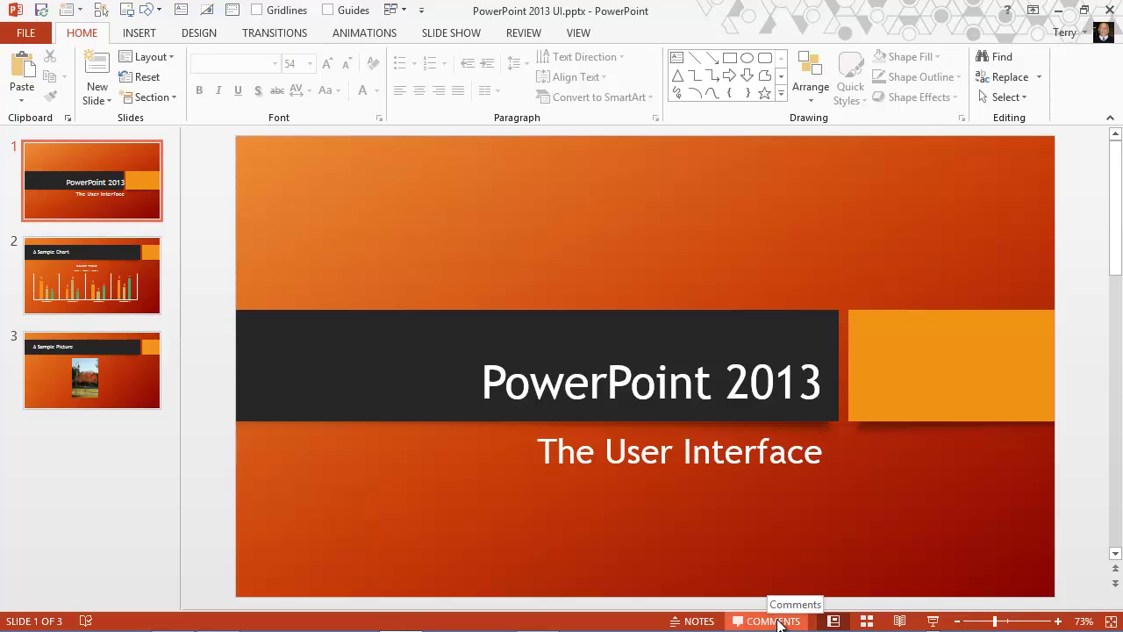
click(776, 622)
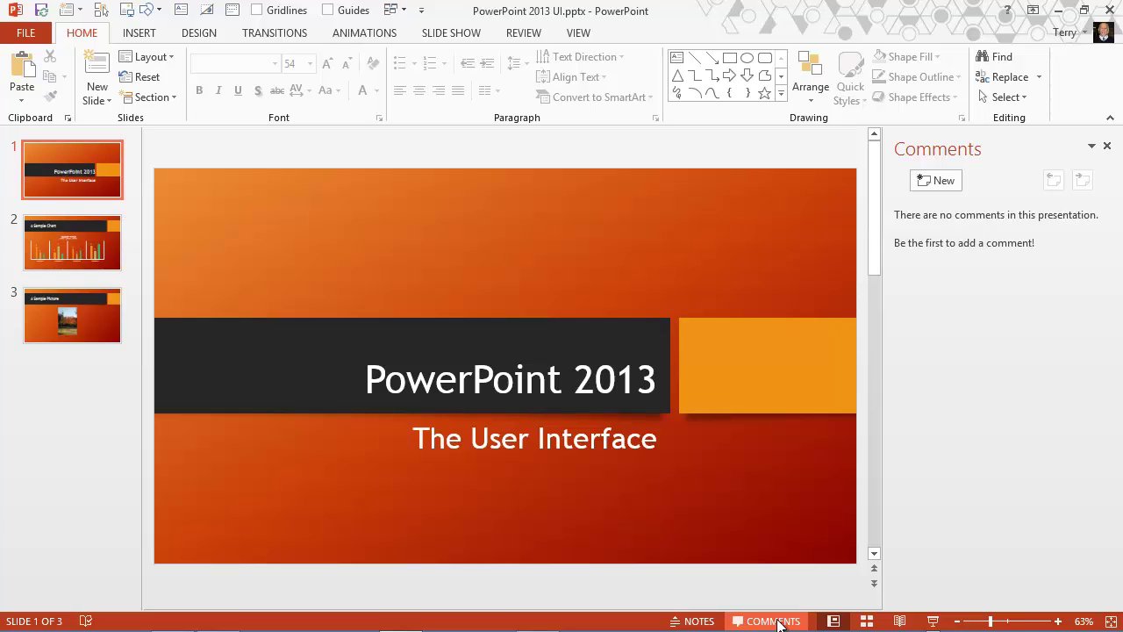
click(777, 621)
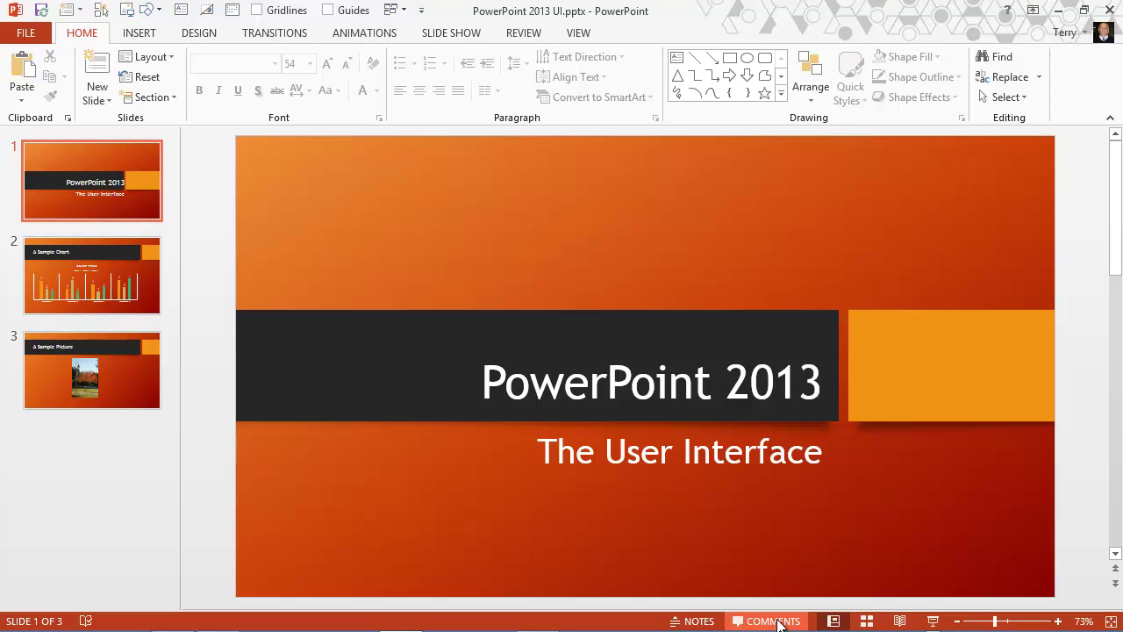
click(778, 621)
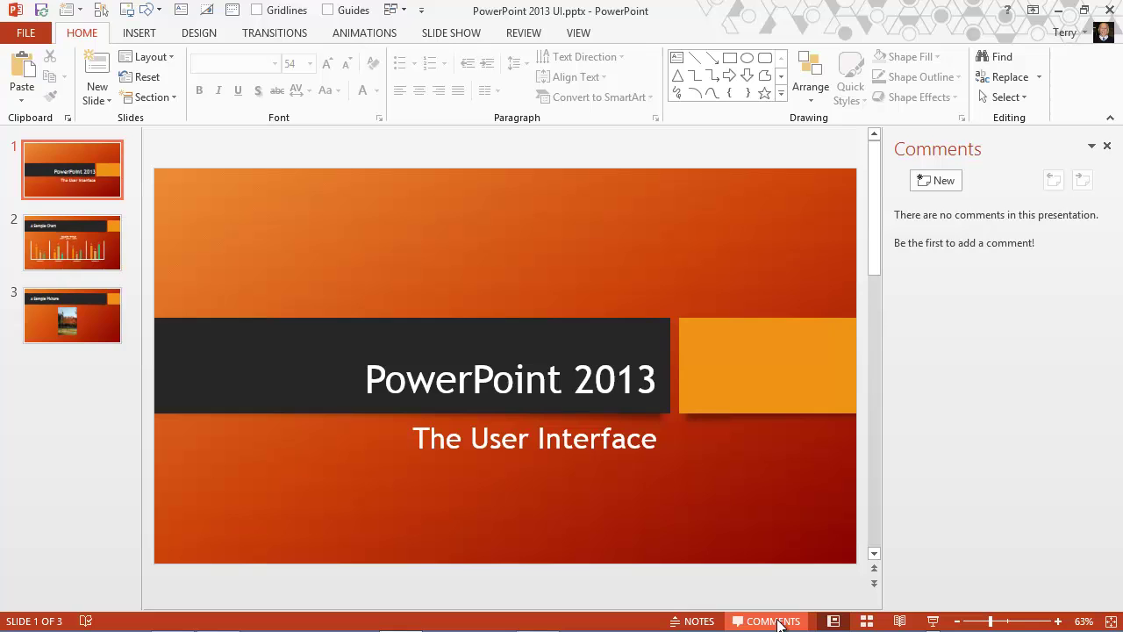
click(777, 621)
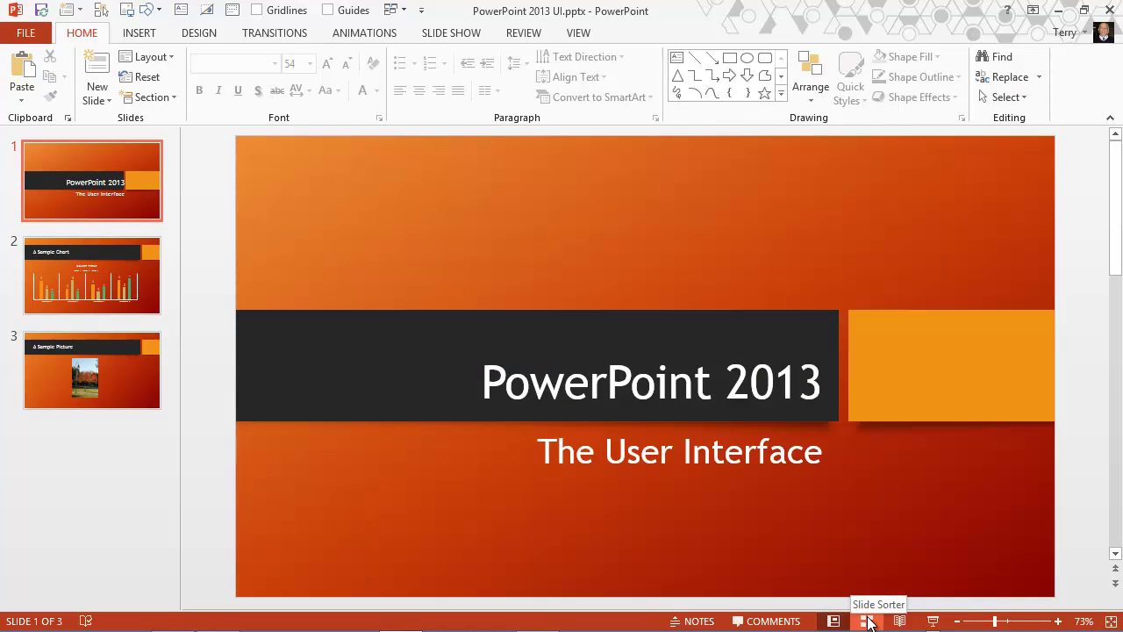
Switch to Slide Sorter, then Reading View, stepping to slide 2 and back to slide 1.
click(761, 617)
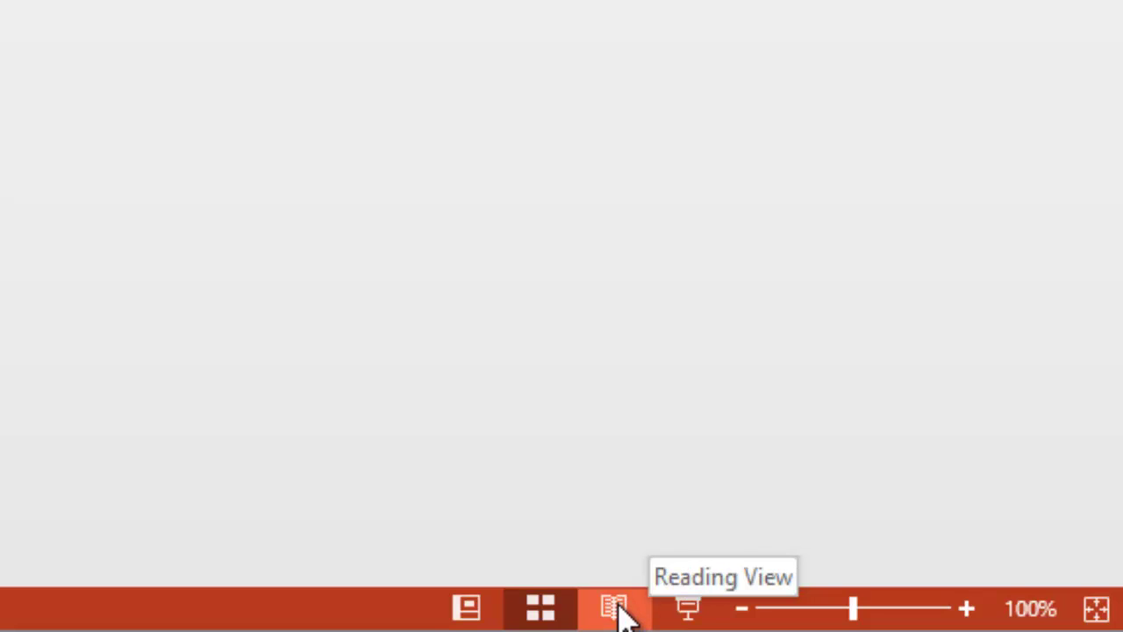
click(614, 608)
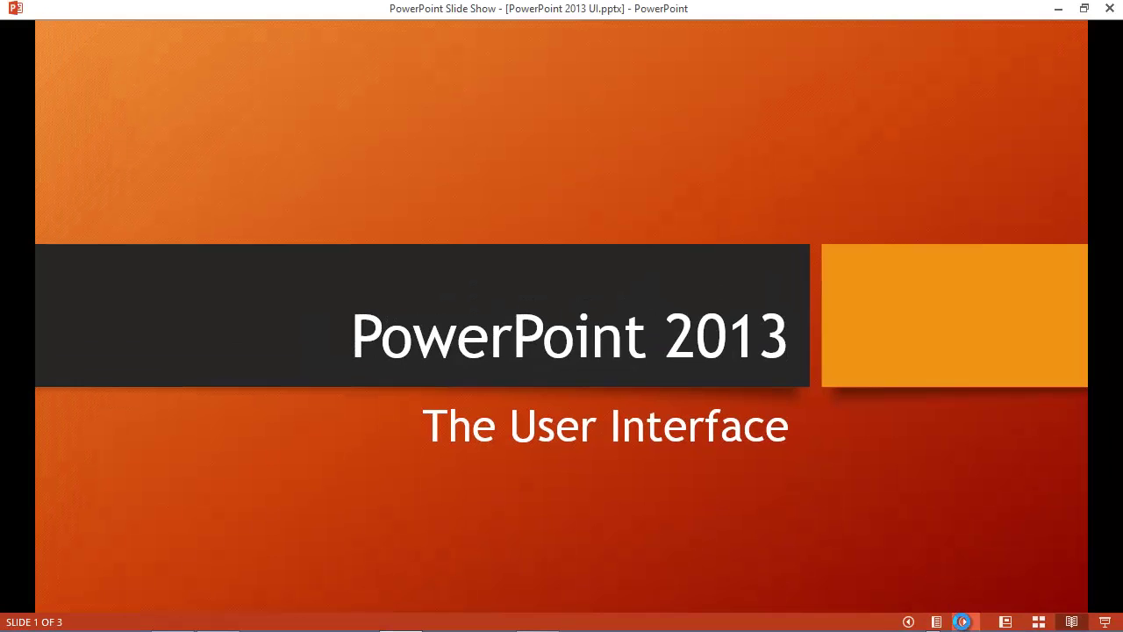
click(963, 621)
click(910, 621)
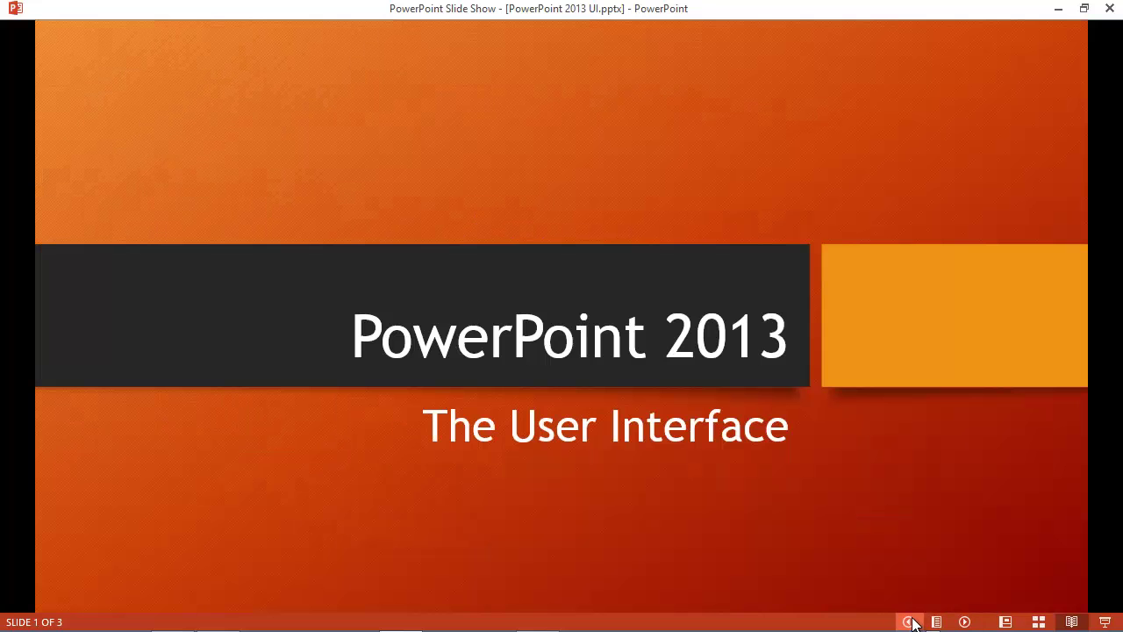
Return to Normal view, zoom between 50% and 80%, then fit the slide to the window.
click(1003, 621)
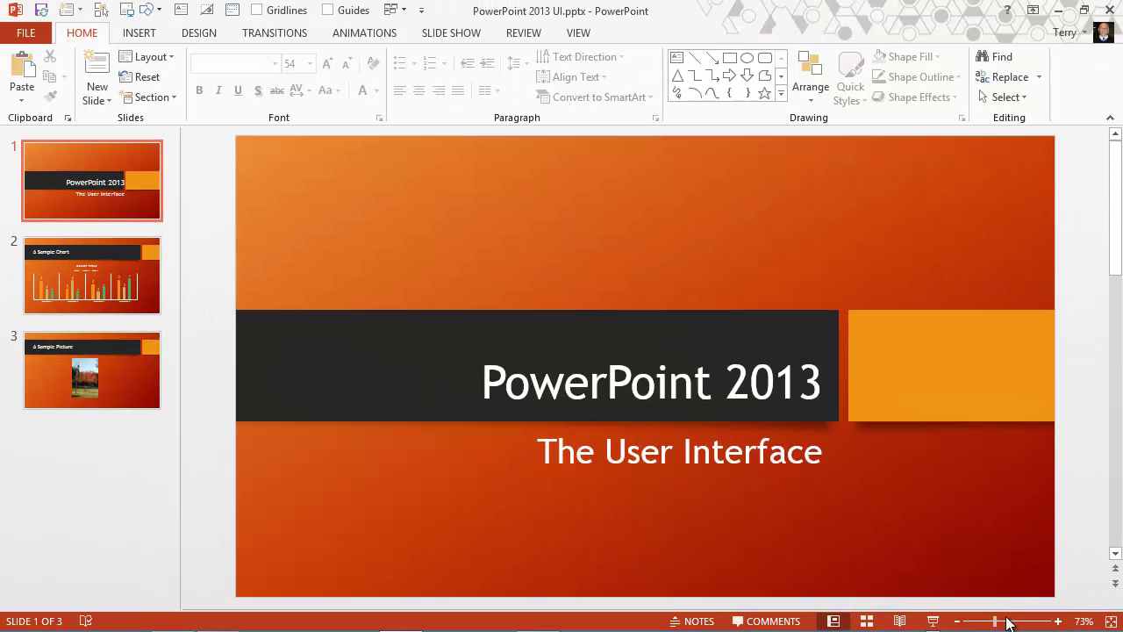
click(959, 622)
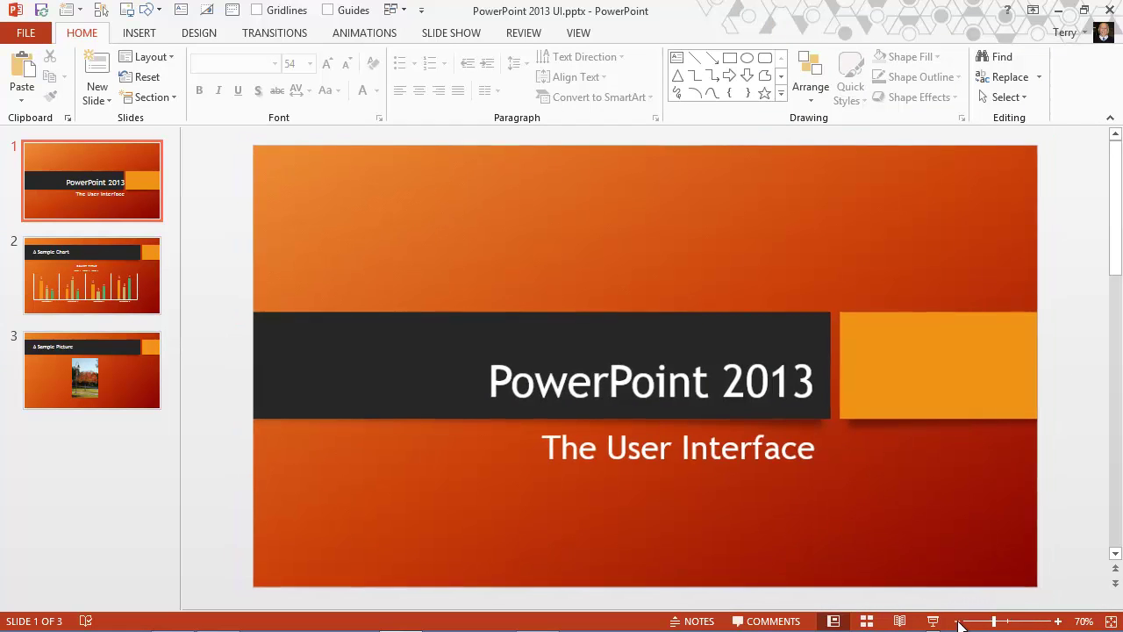
click(959, 621)
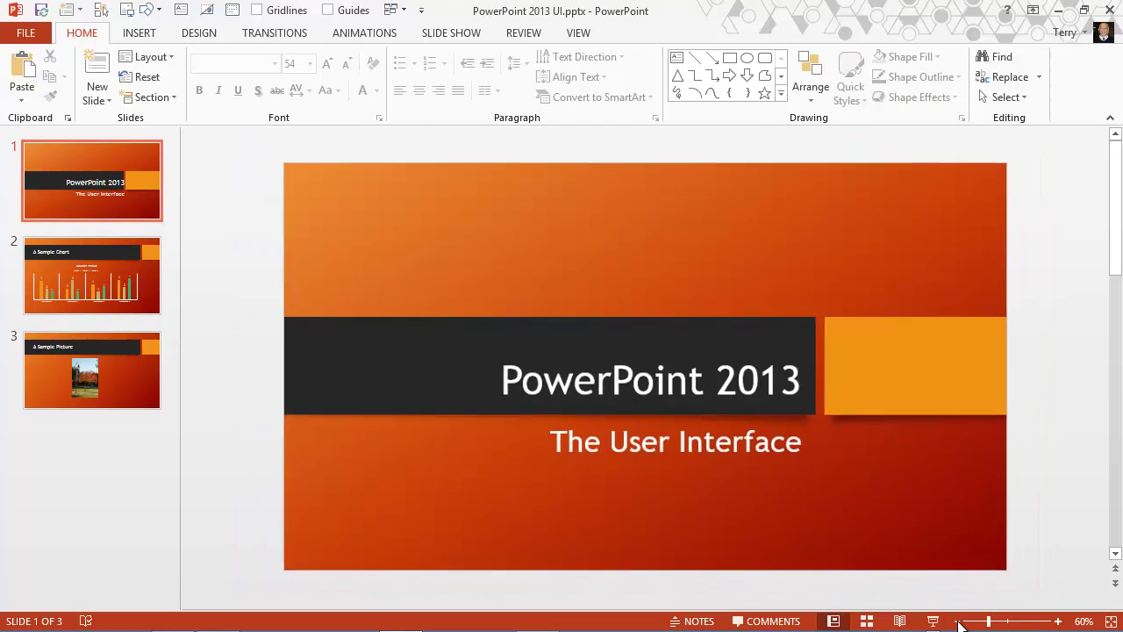
click(1058, 621)
click(1057, 621)
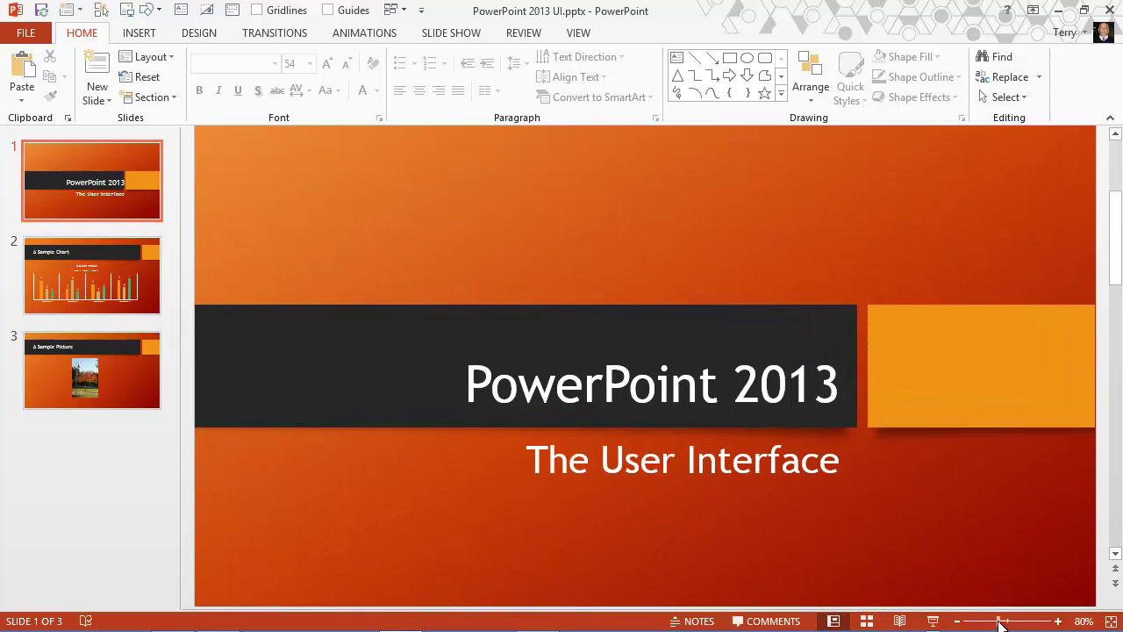
click(958, 622)
click(959, 621)
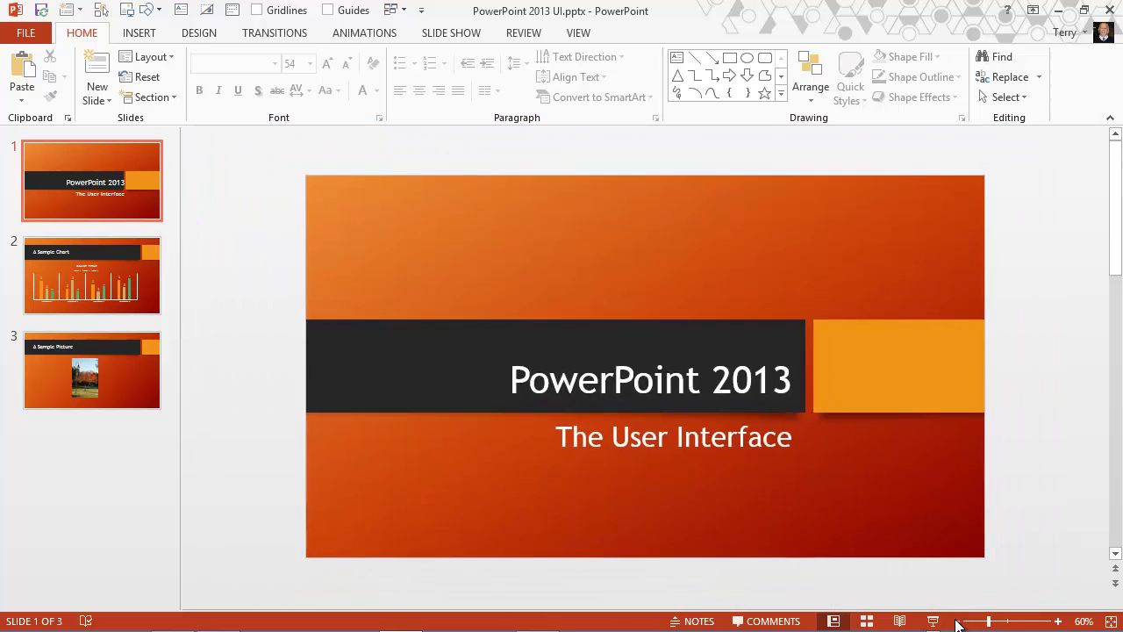
click(959, 621)
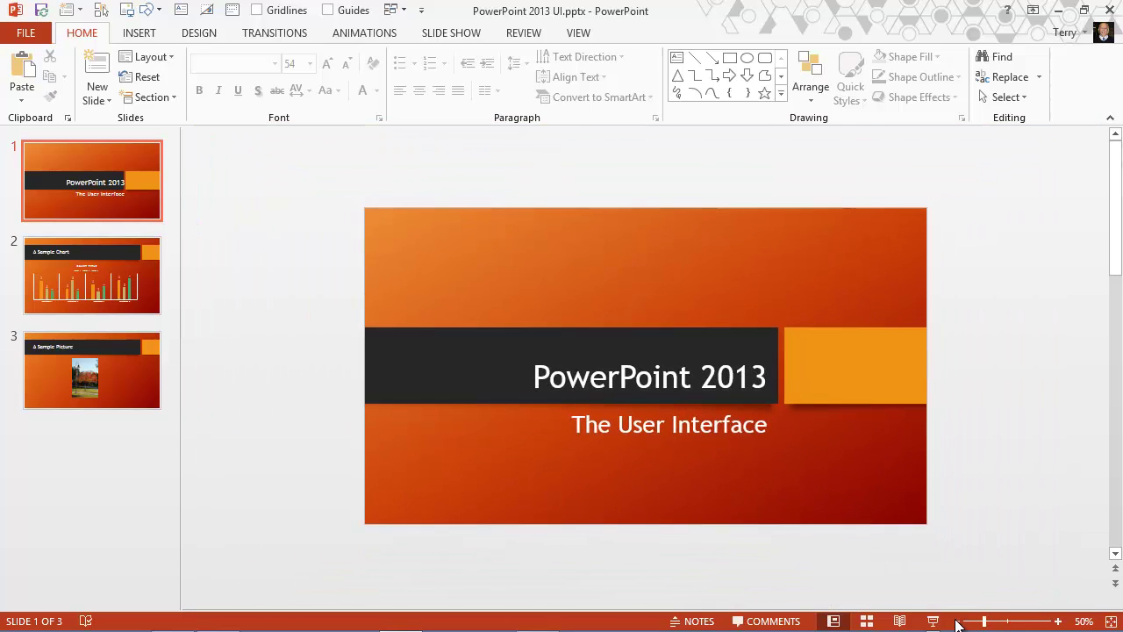
click(1111, 621)
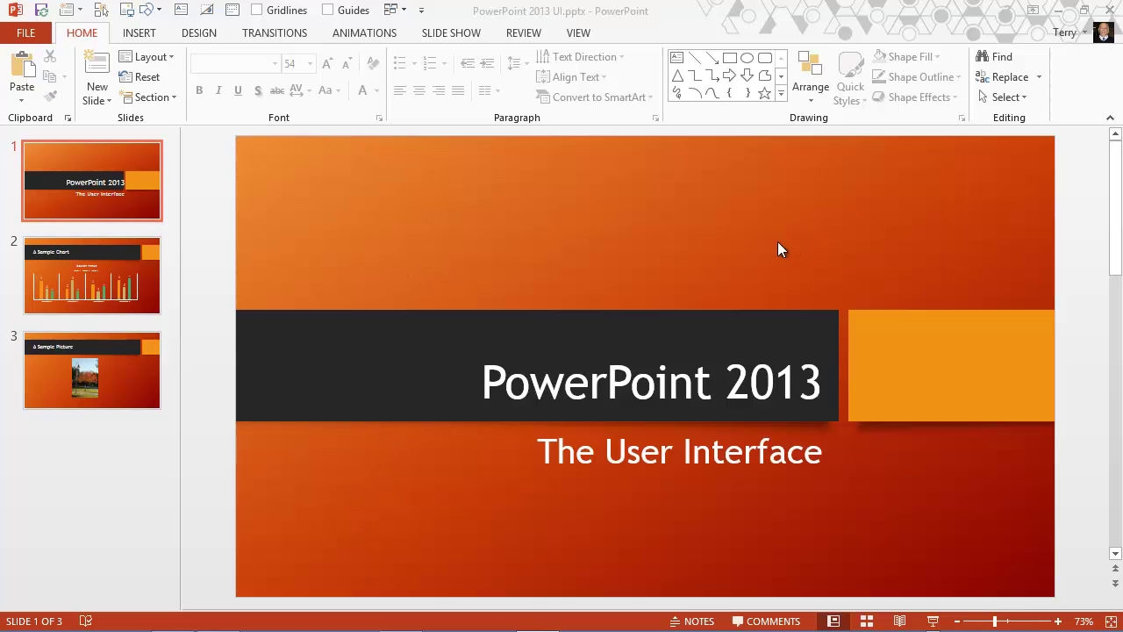
double_click(516, 388)
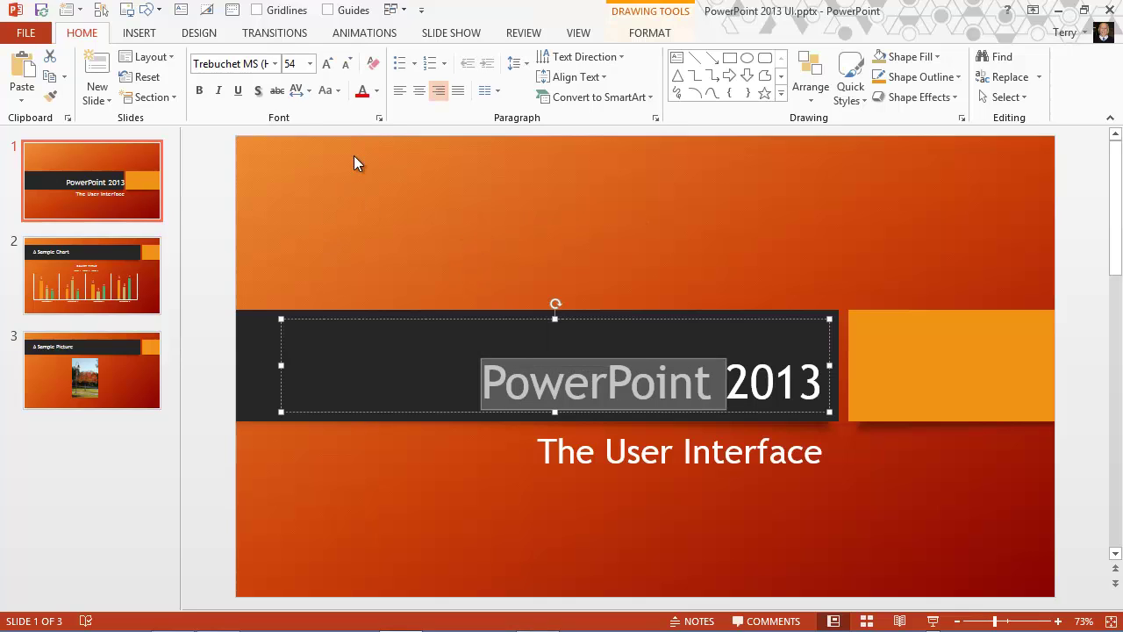
click(380, 119)
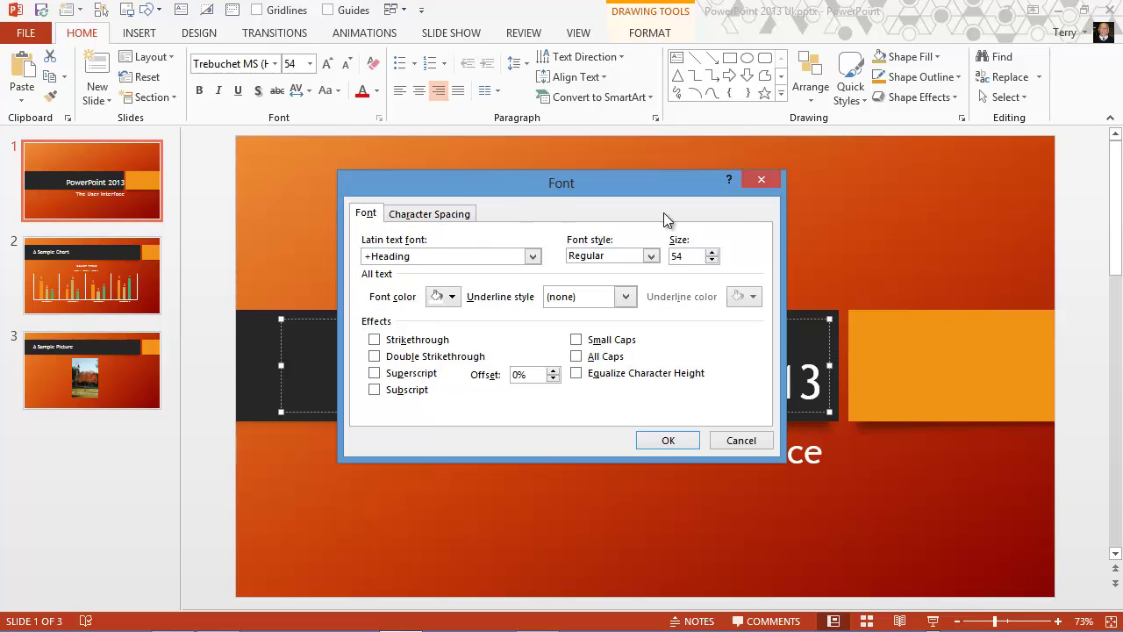
click(778, 180)
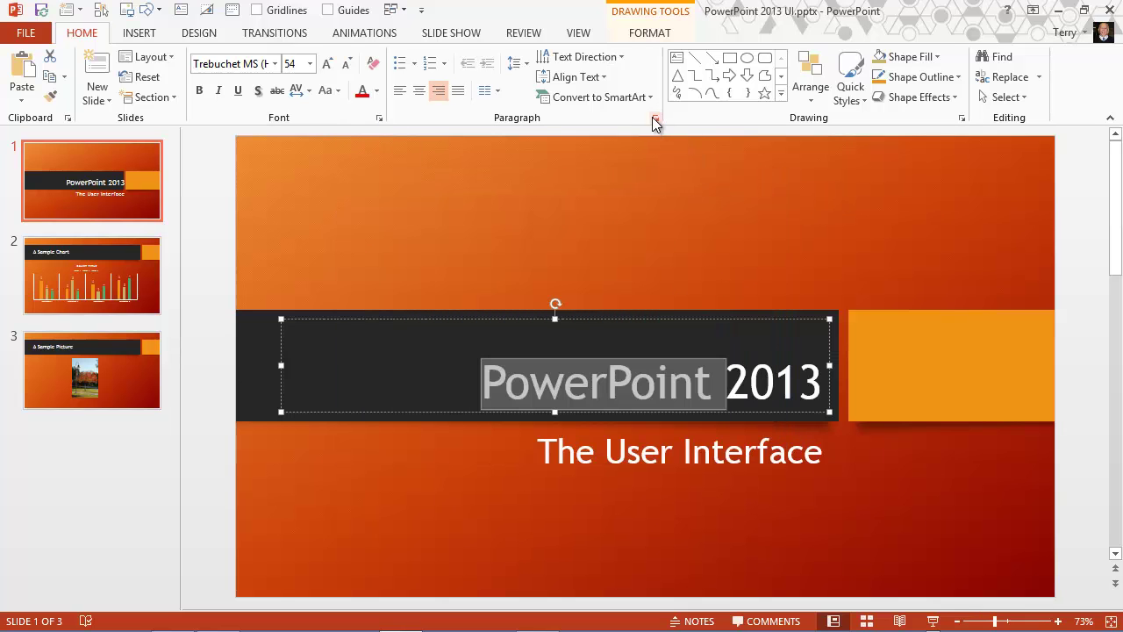
click(653, 118)
drag(650, 193, 565, 159)
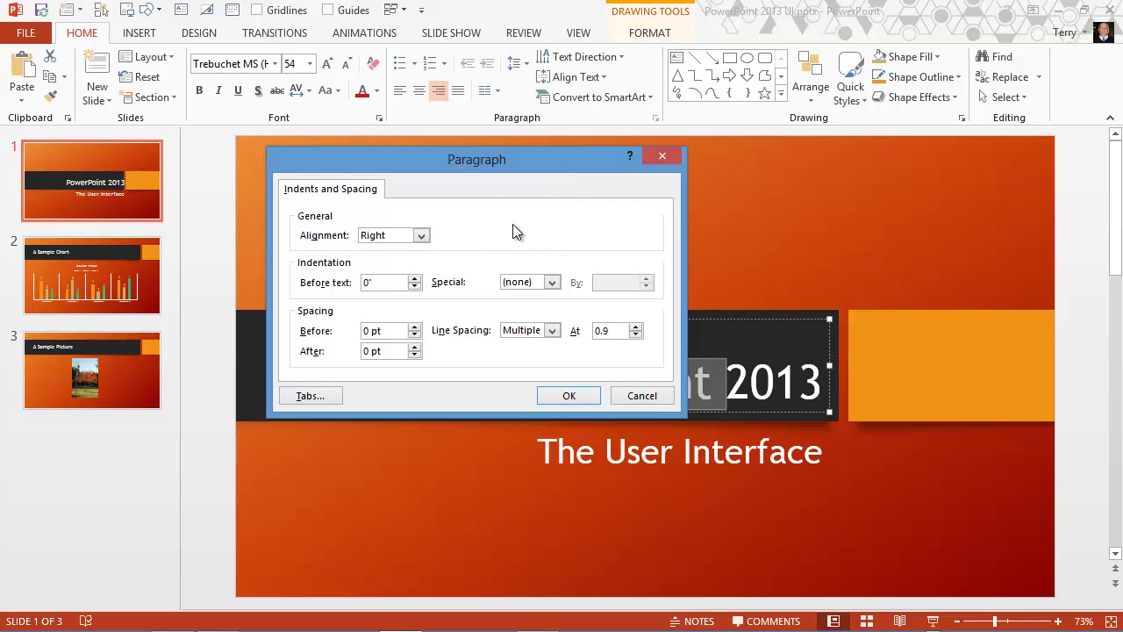
click(662, 157)
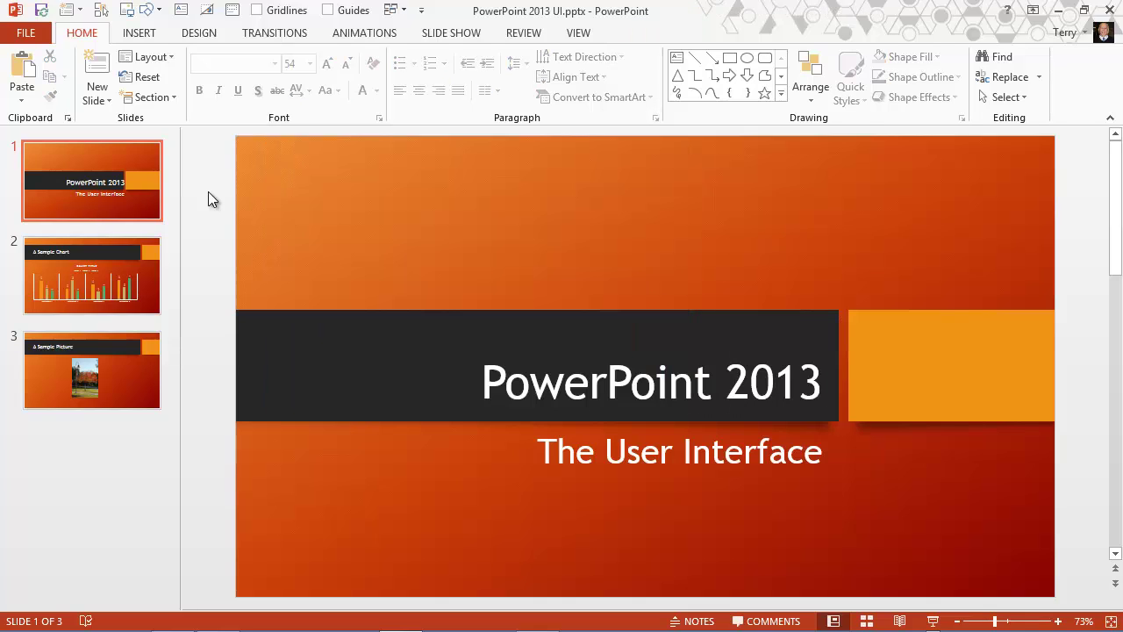
Open Online Pictures from the Insert tab and drag the Insert Pictures dialog to the centre.
click(141, 33)
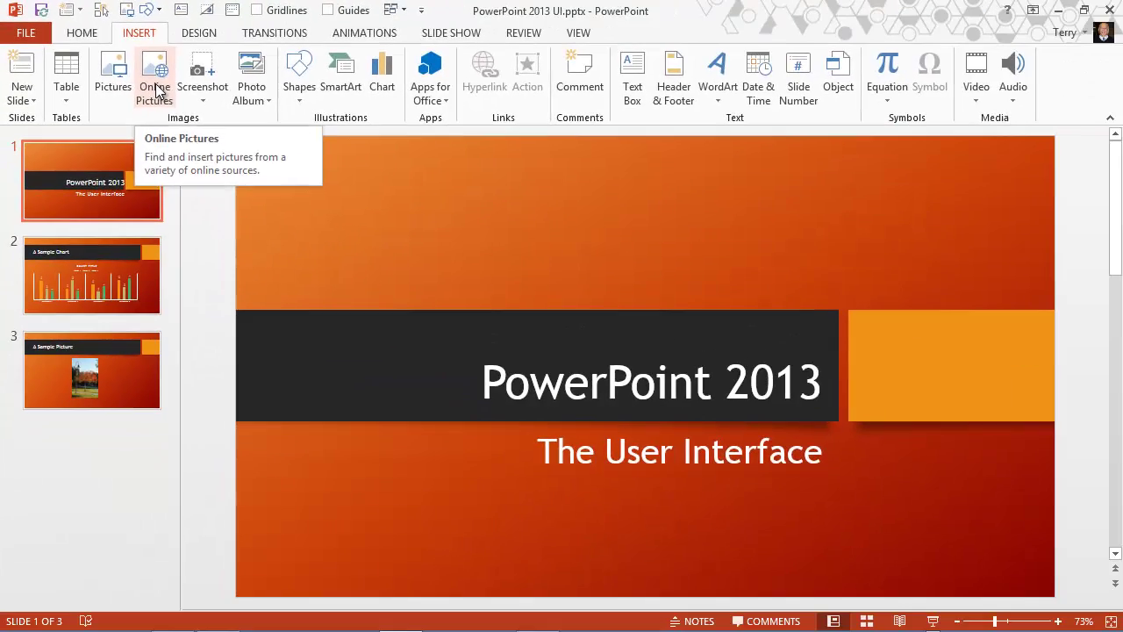
click(319, 180)
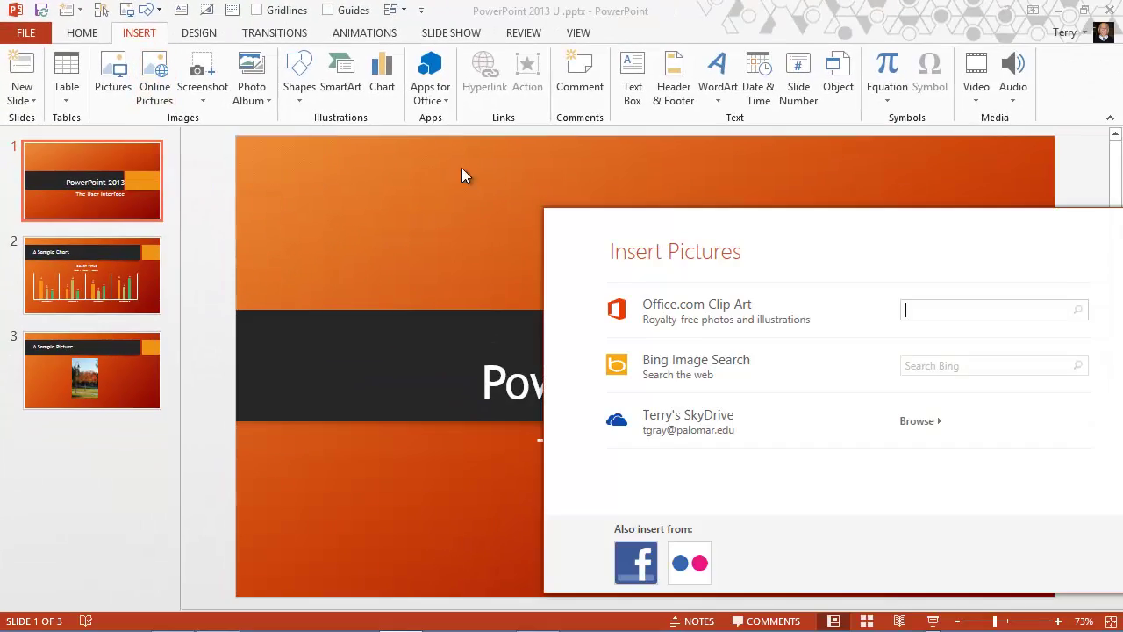
drag(622, 232, 381, 150)
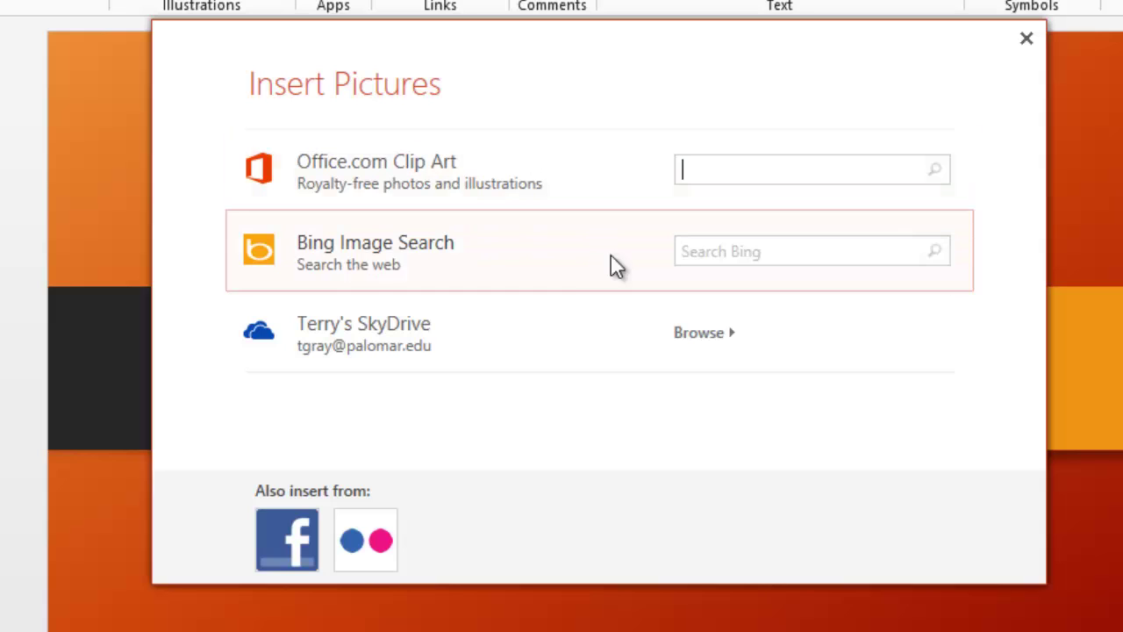
click(531, 254)
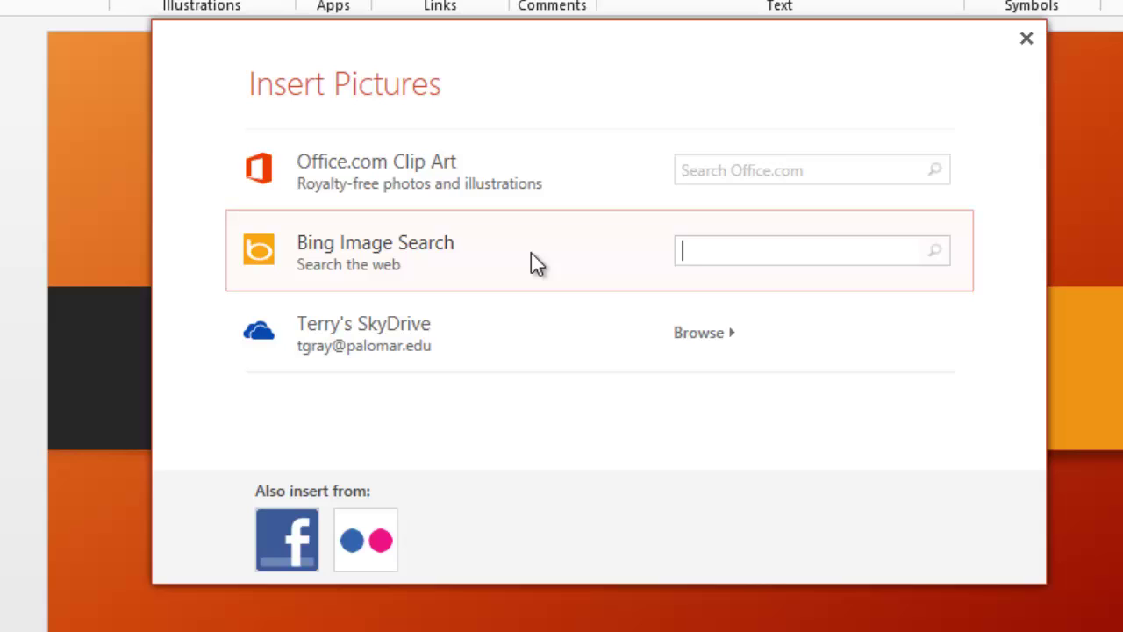
text(dog)
key(Return)
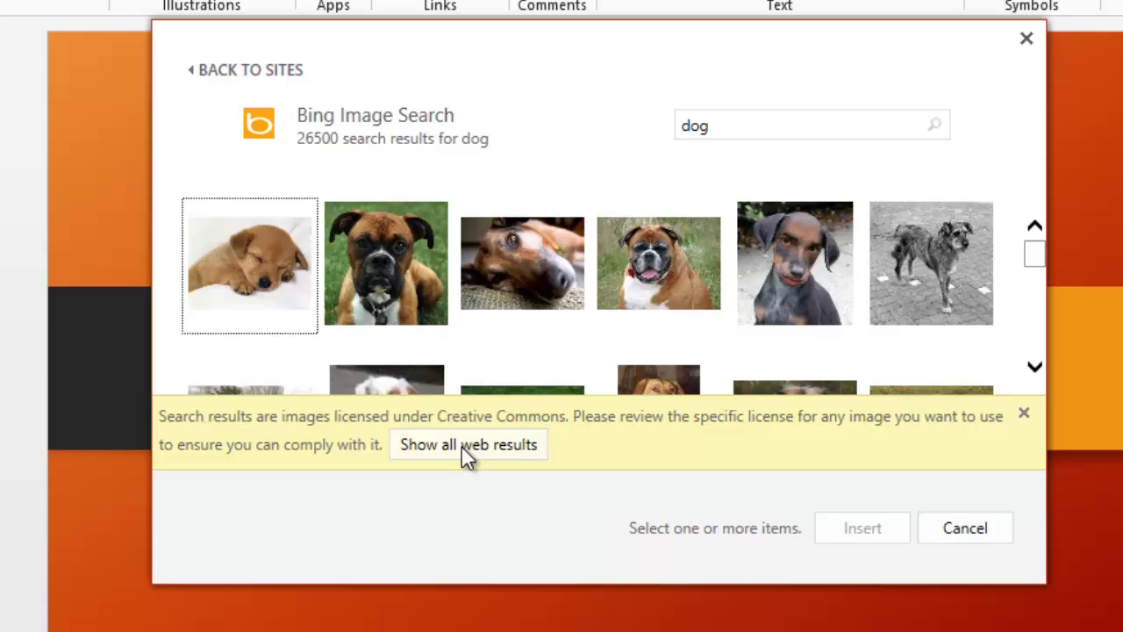
click(251, 70)
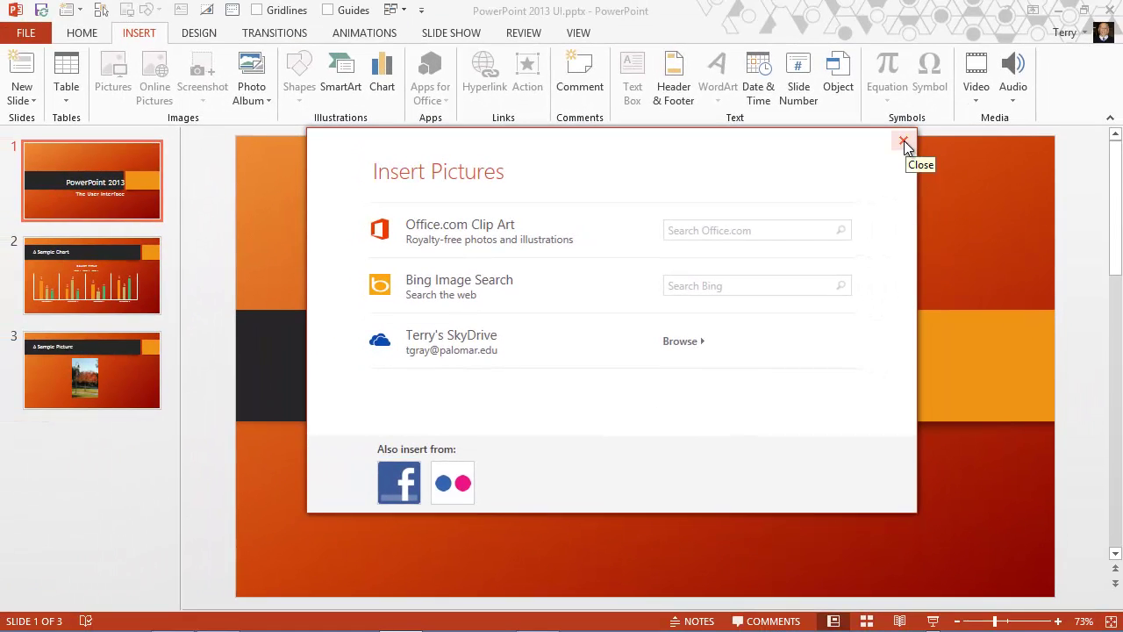
Close Insert Pictures, show the Design tab themes, and preview then dismiss the Slide Size choices.
click(904, 143)
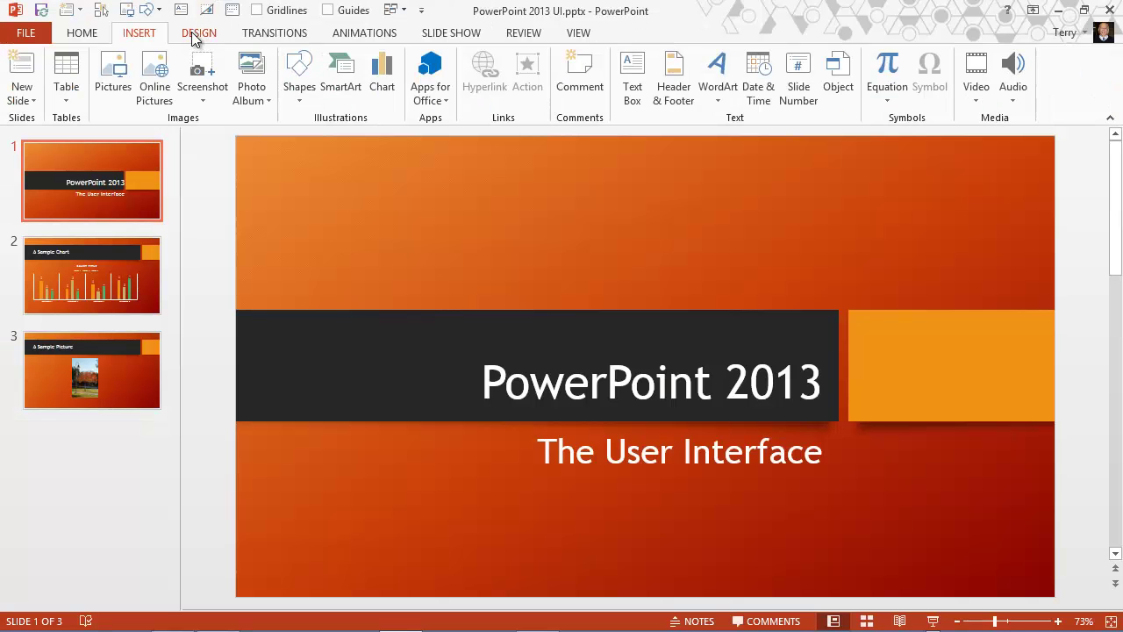
click(198, 32)
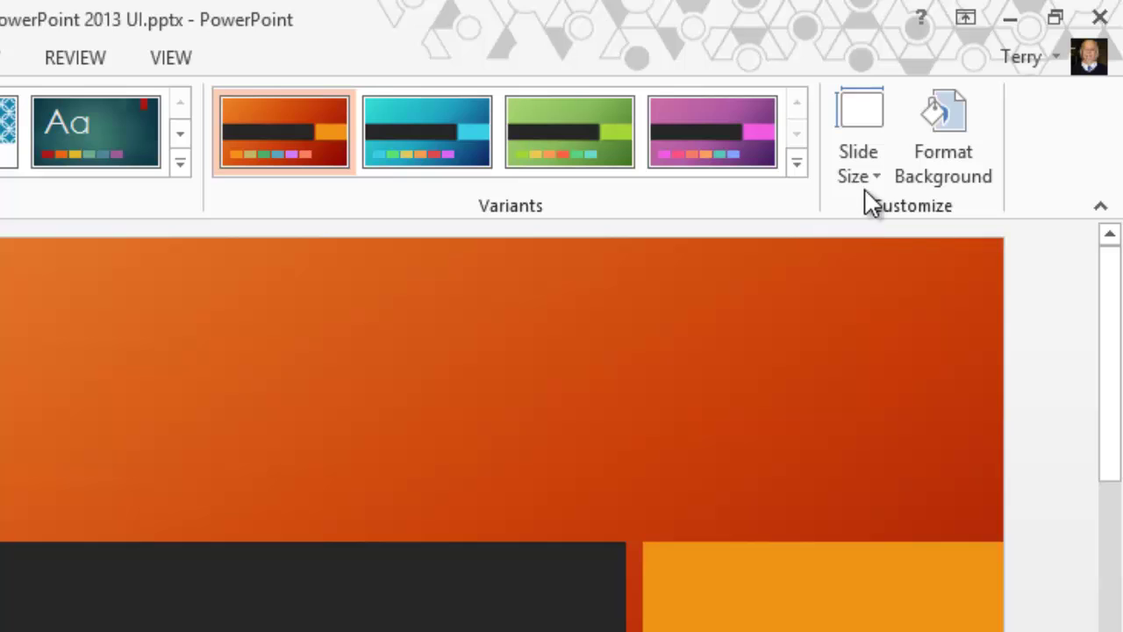
click(881, 172)
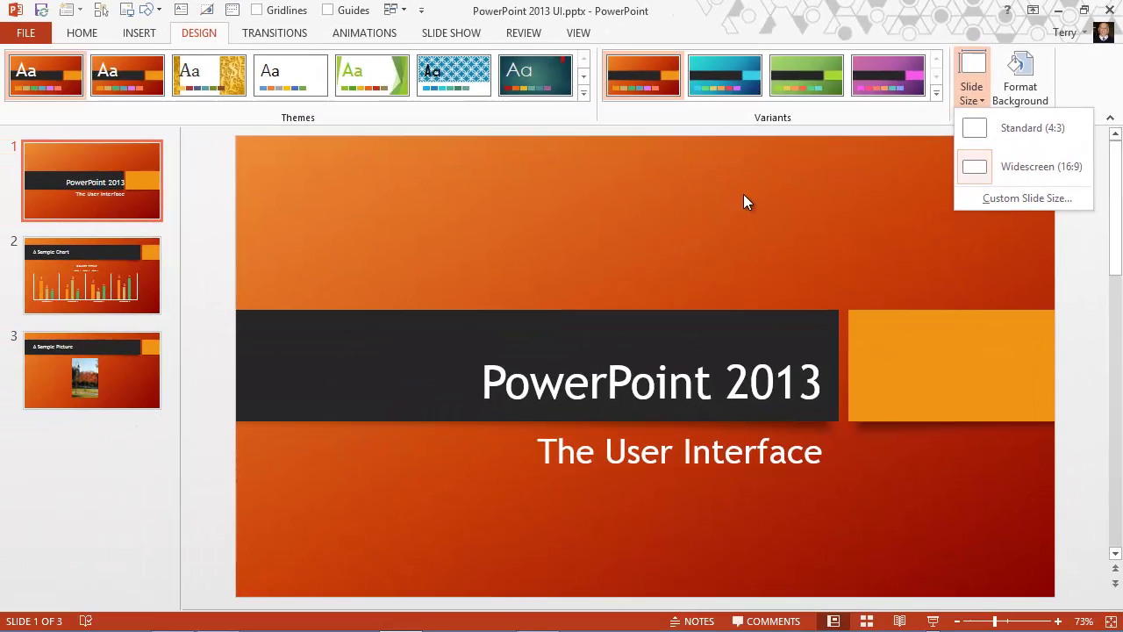
click(462, 338)
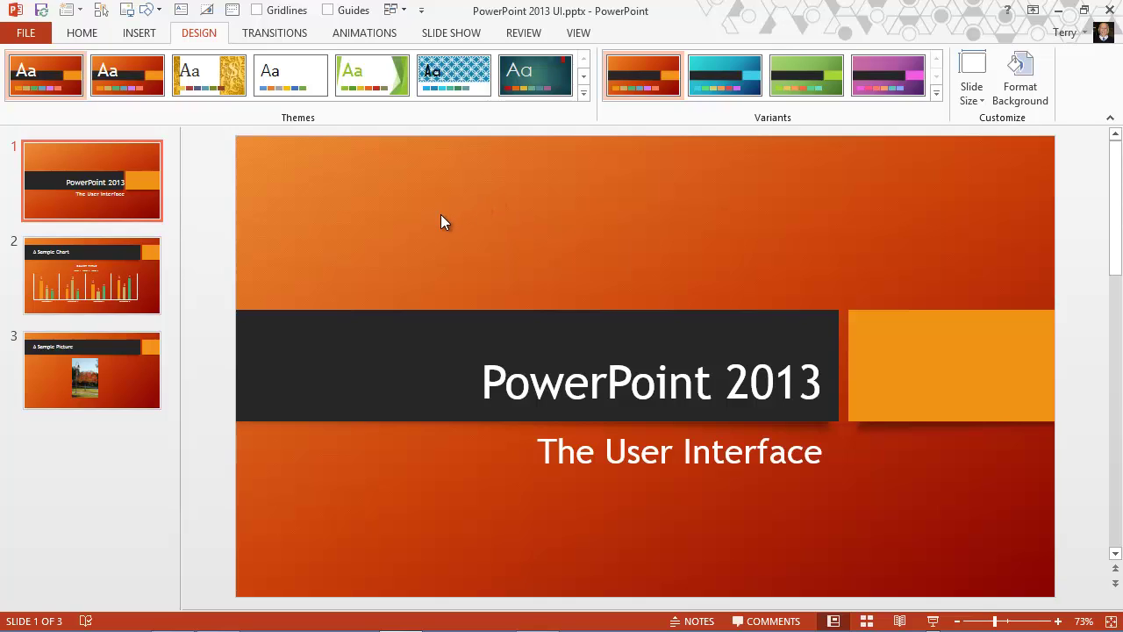
Open the Format Background pane for the title slide from its right-click menu.
right_click(357, 186)
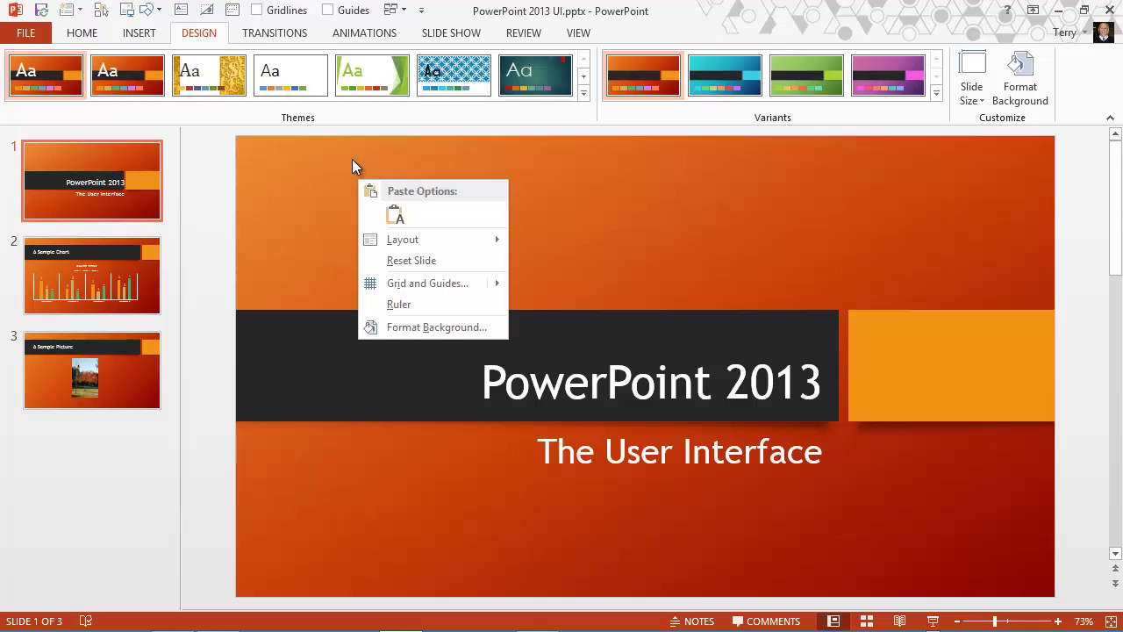
click(427, 326)
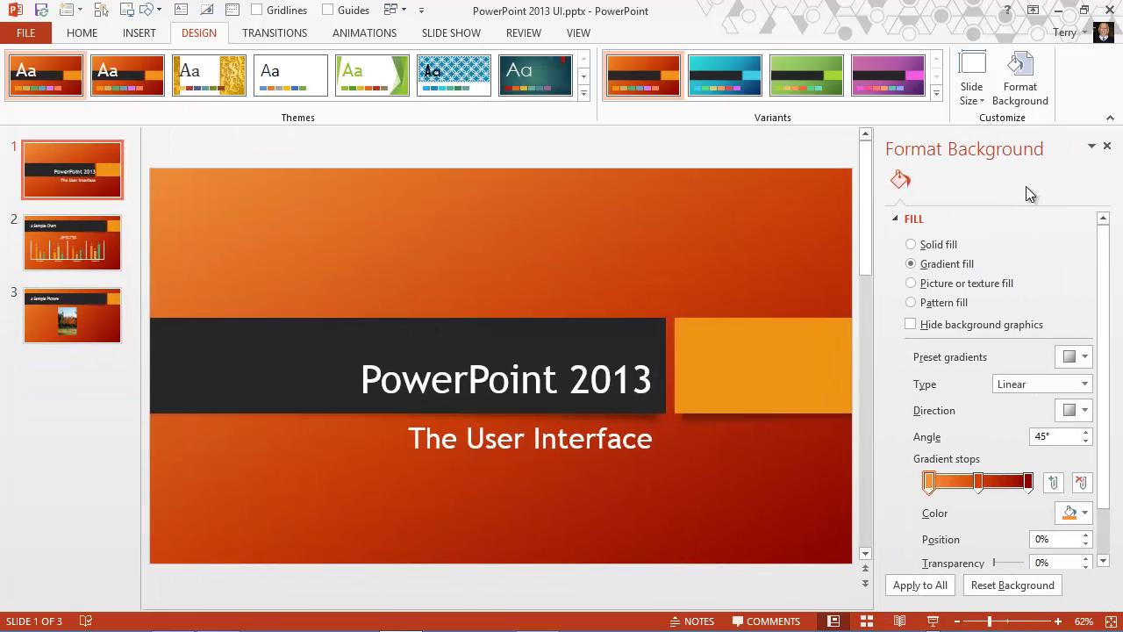
mouse_move(1103, 251)
mouse_down()
mouse_move(1104, 338)
mouse_move(1109, 230)
mouse_up()
mouse_move(1104, 254)
mouse_down()
mouse_move(1108, 313)
mouse_move(1111, 249)
mouse_up()
Open Format Shape for the PowerPoint 2013 title box, then move to slide 2.
click(455, 383)
right_click(457, 384)
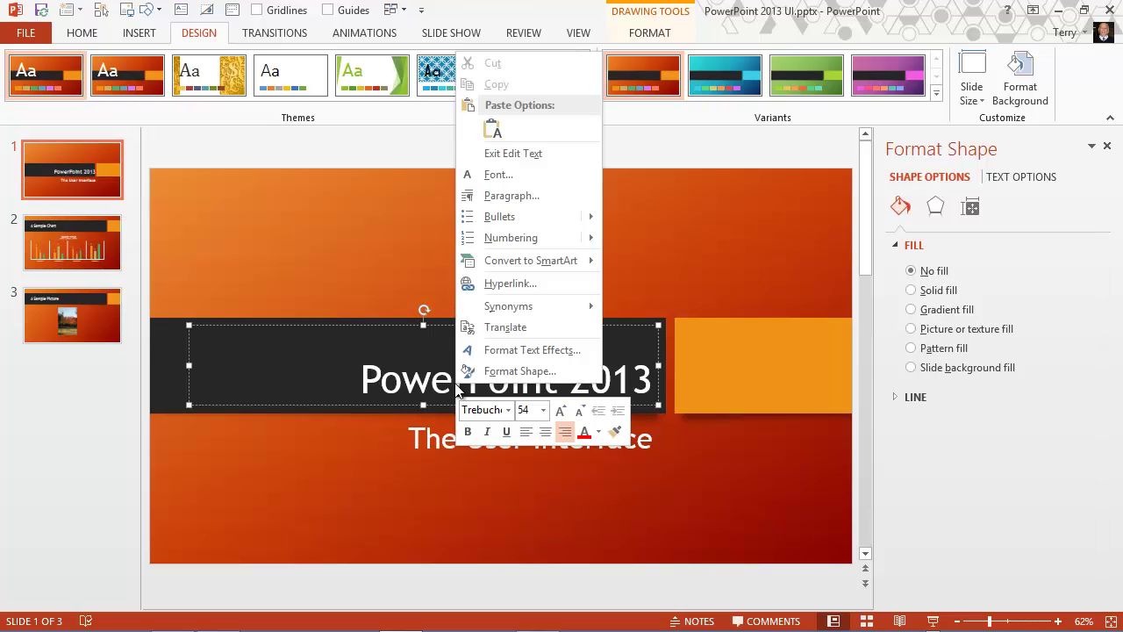
click(523, 372)
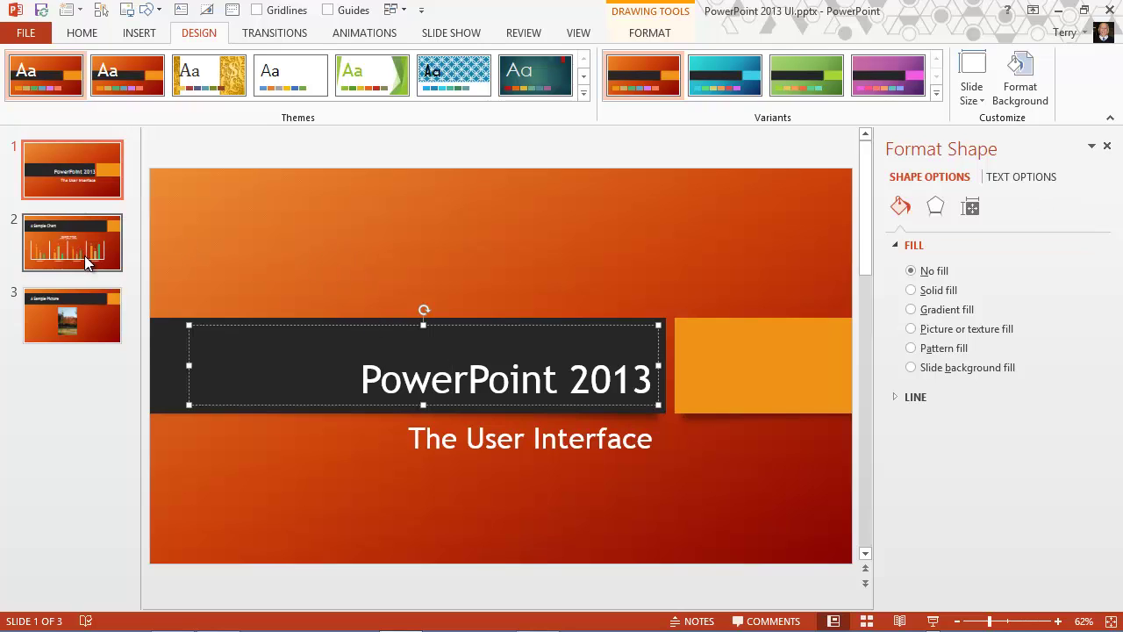
click(115, 245)
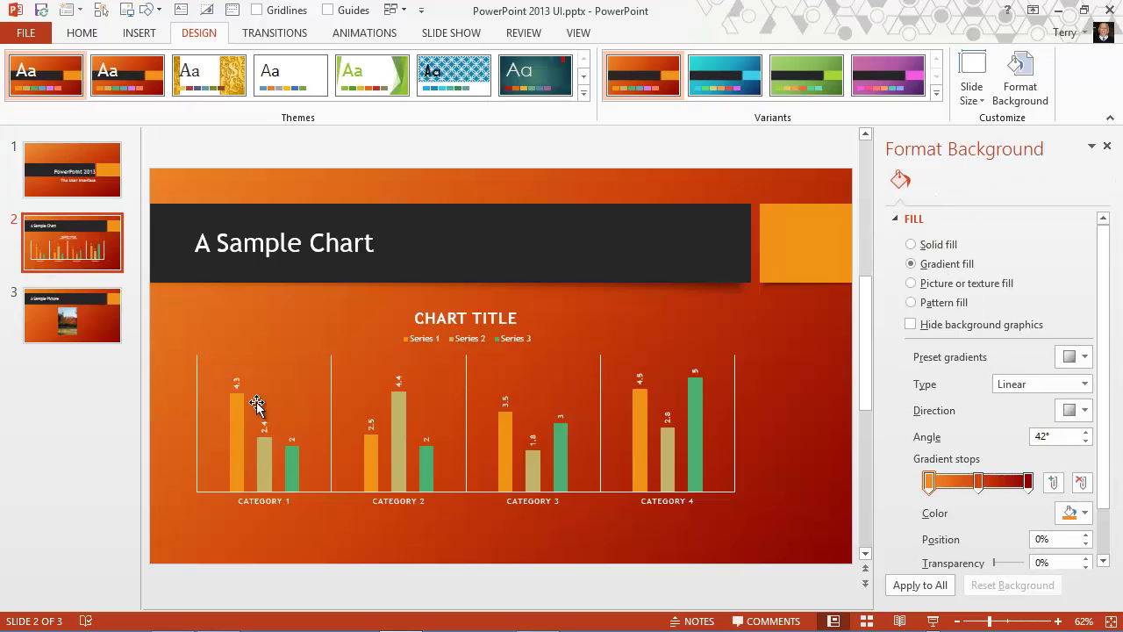
Select the chart's plot area and view the Chart Elements list, then deselect the chart.
click(294, 416)
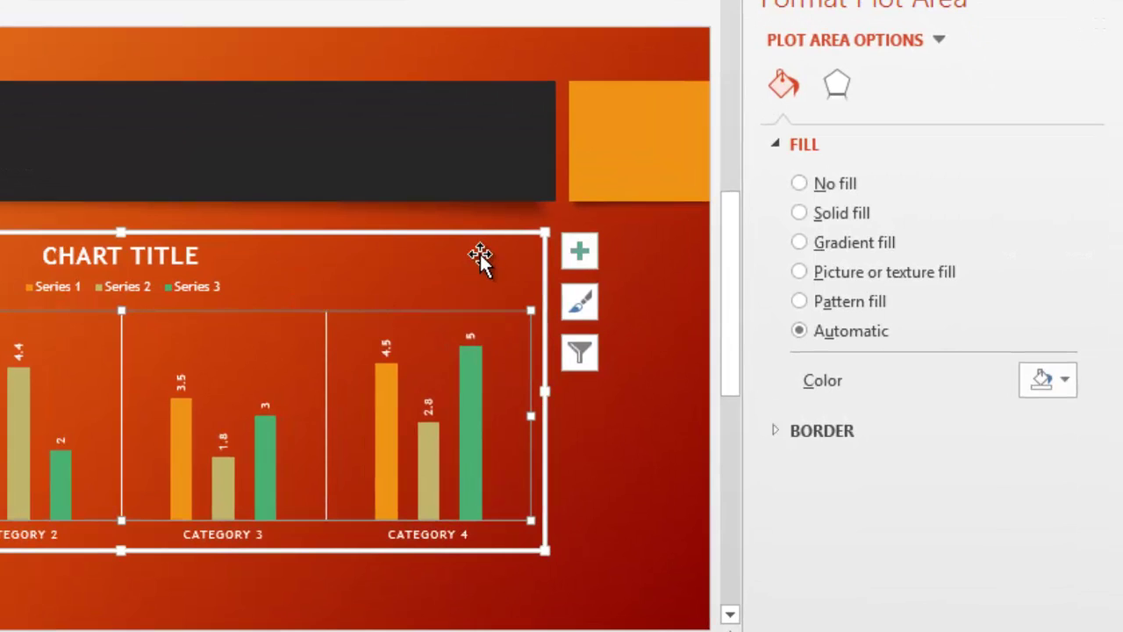
click(581, 254)
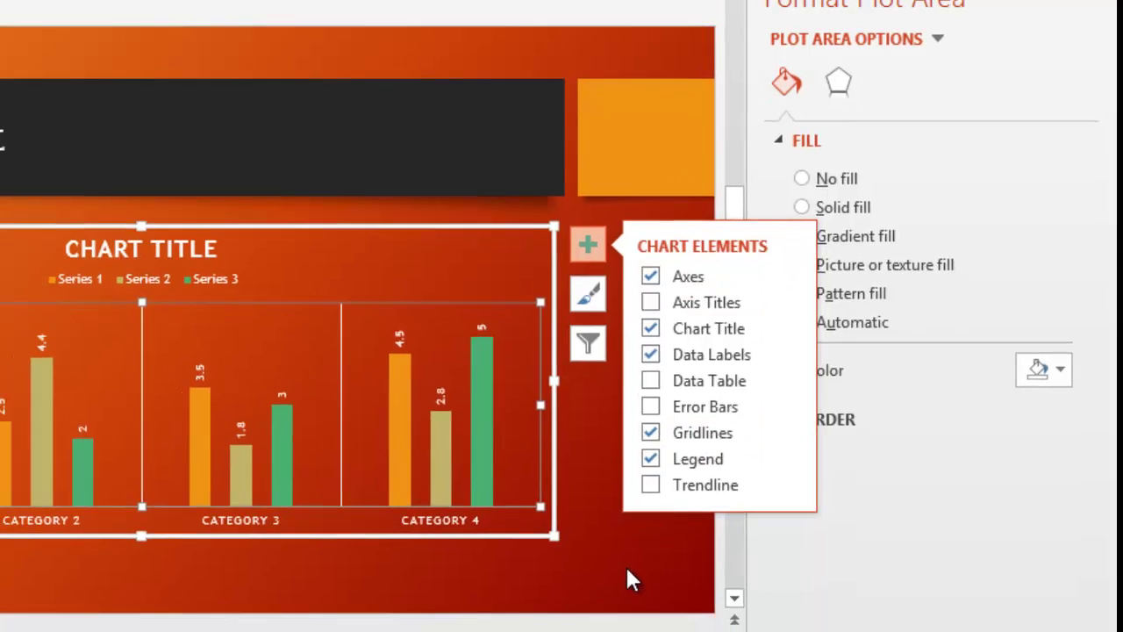
click(625, 594)
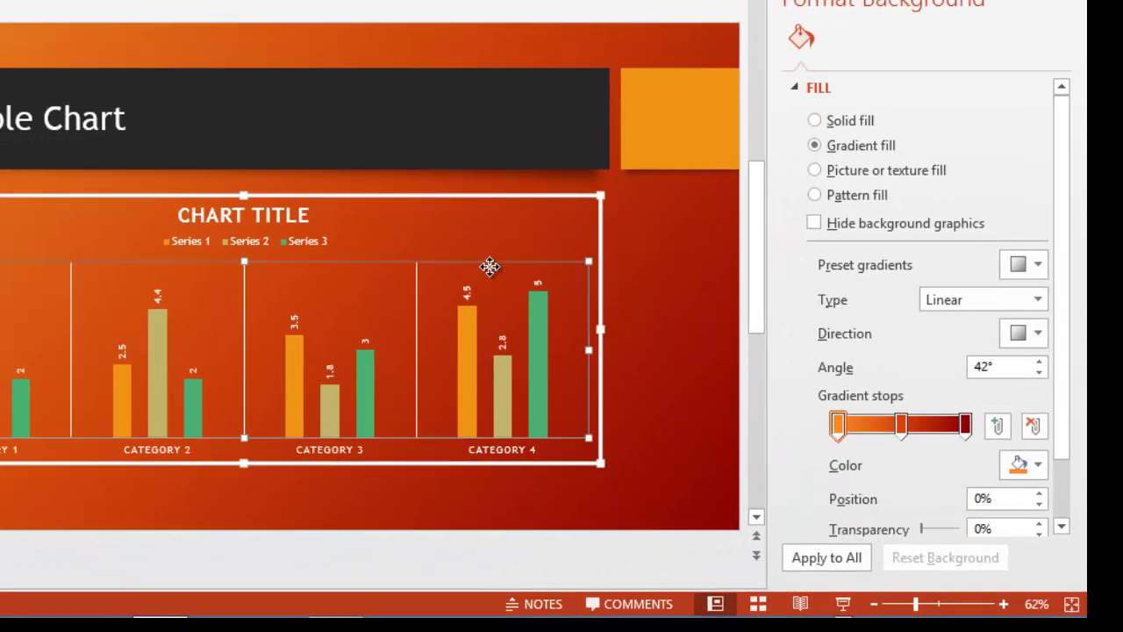
Preview a different style in Chart Styles, dismiss it, and reselect the plot area.
click(489, 266)
click(631, 254)
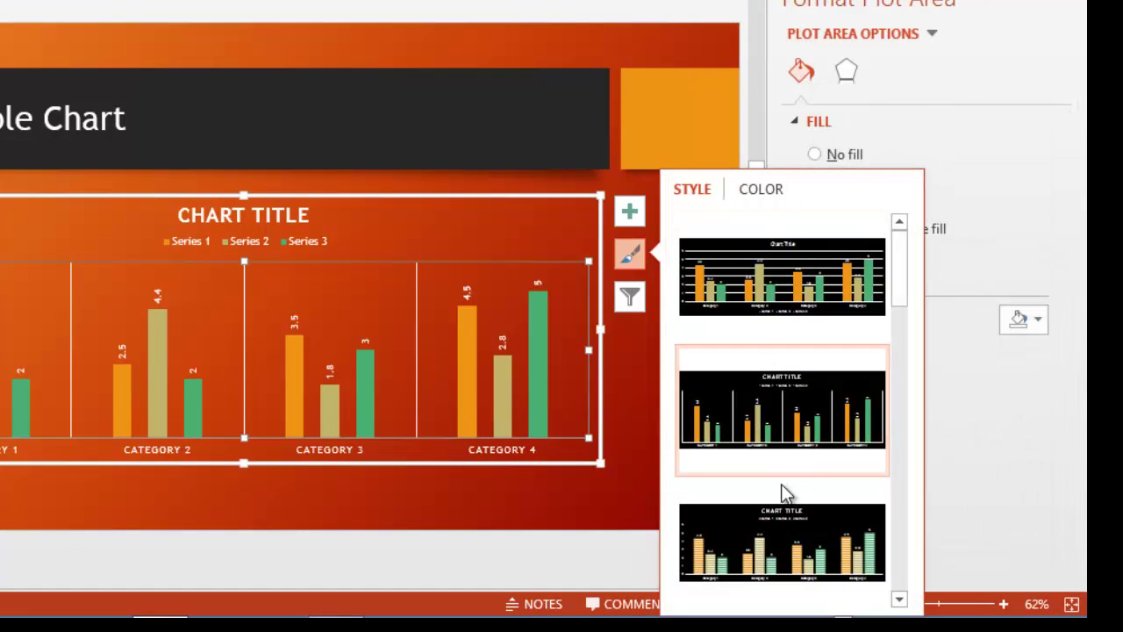
click(771, 525)
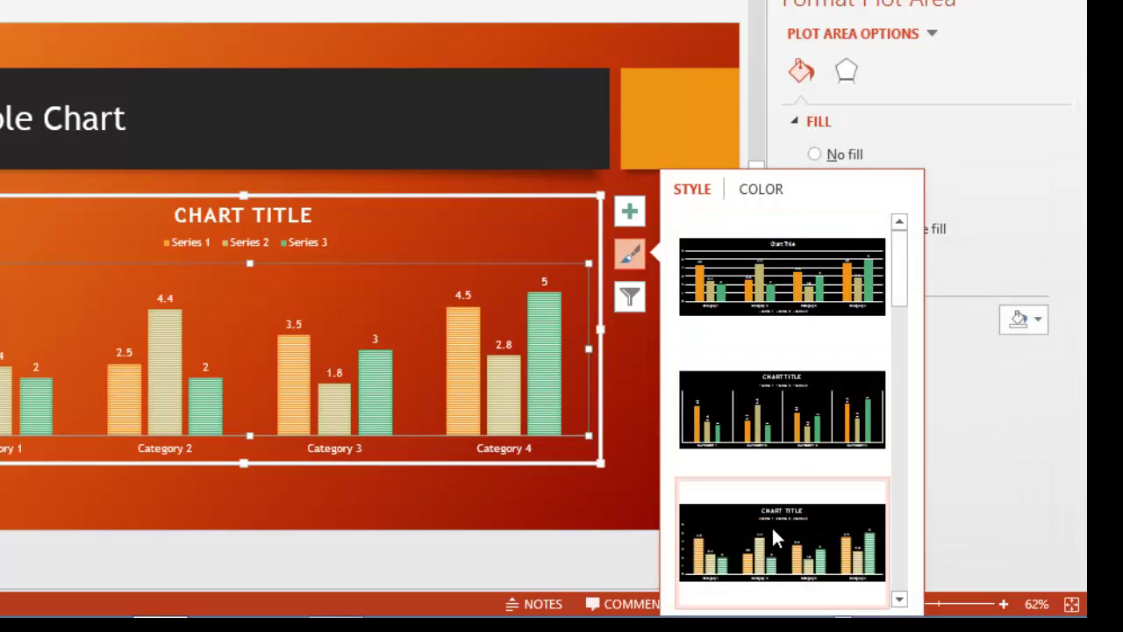
click(760, 413)
click(632, 349)
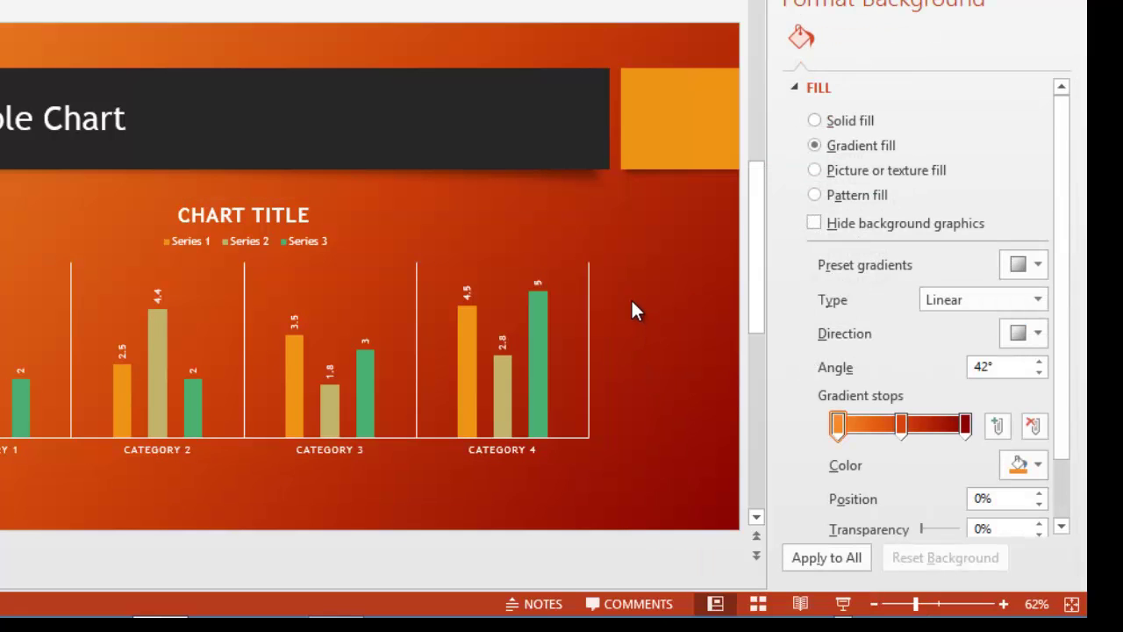
click(523, 281)
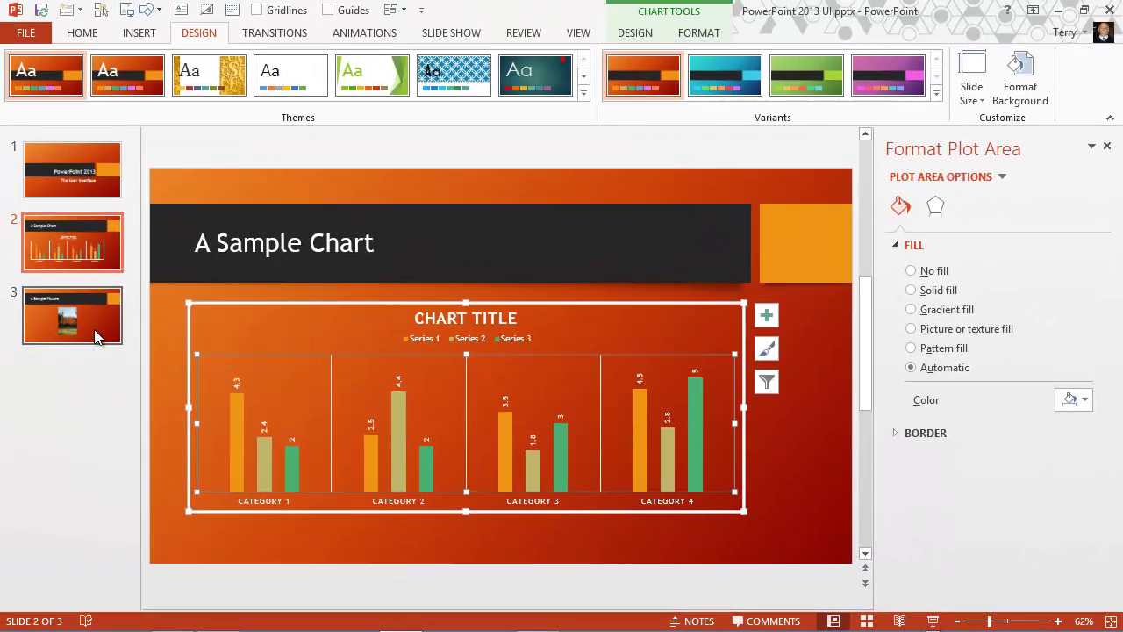
Select the autumn tree photo on slide 3 and show the Picture Tools Format tab.
click(98, 325)
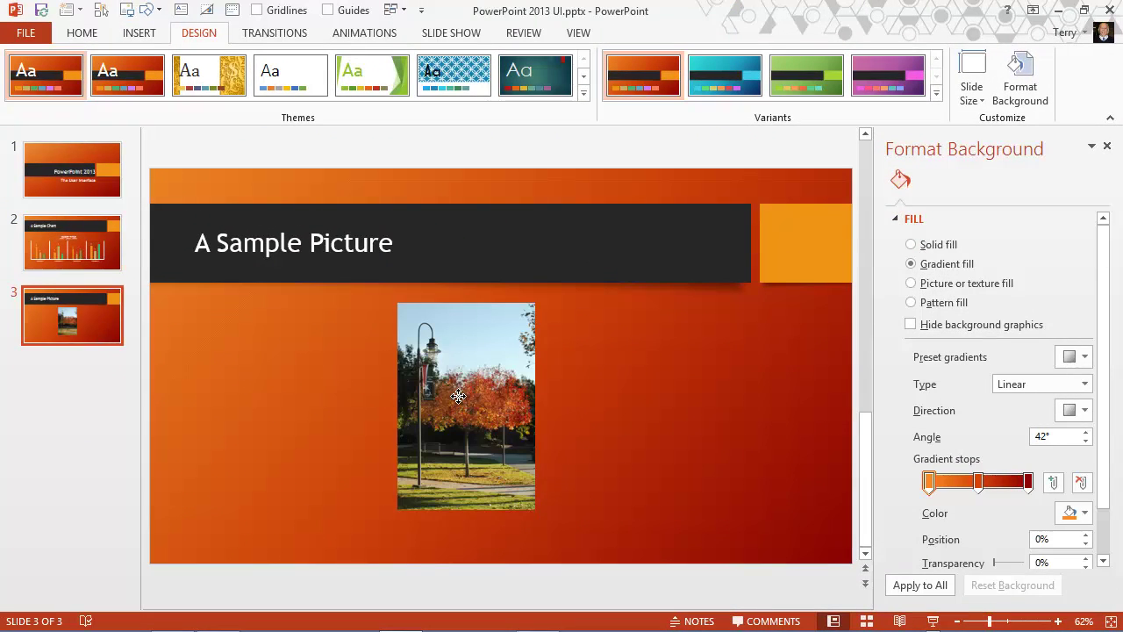
click(458, 396)
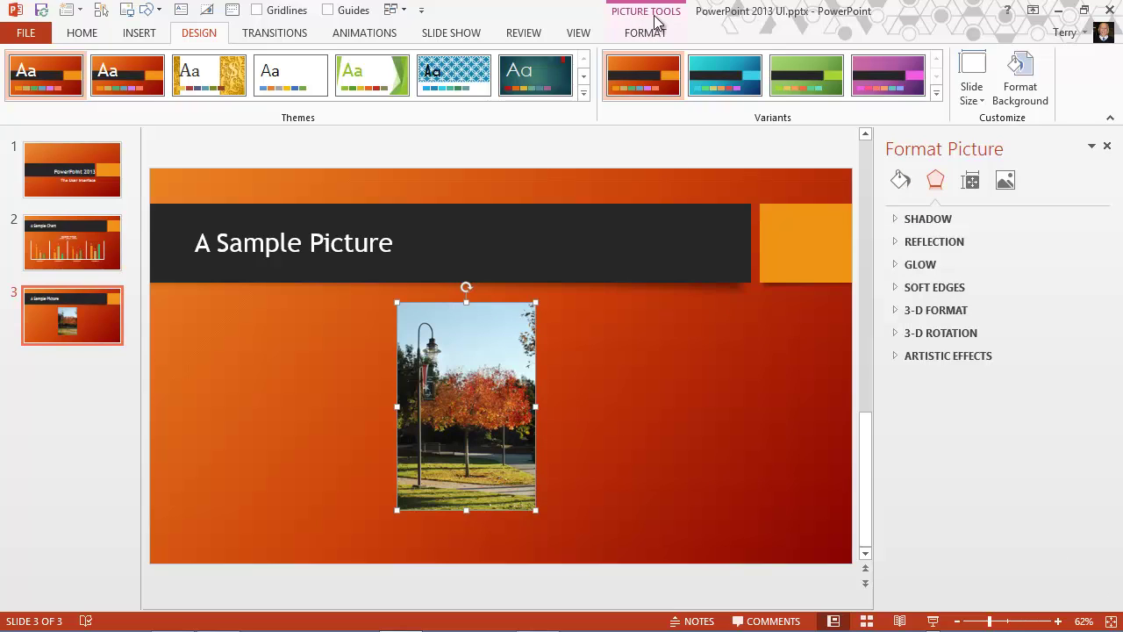
click(657, 35)
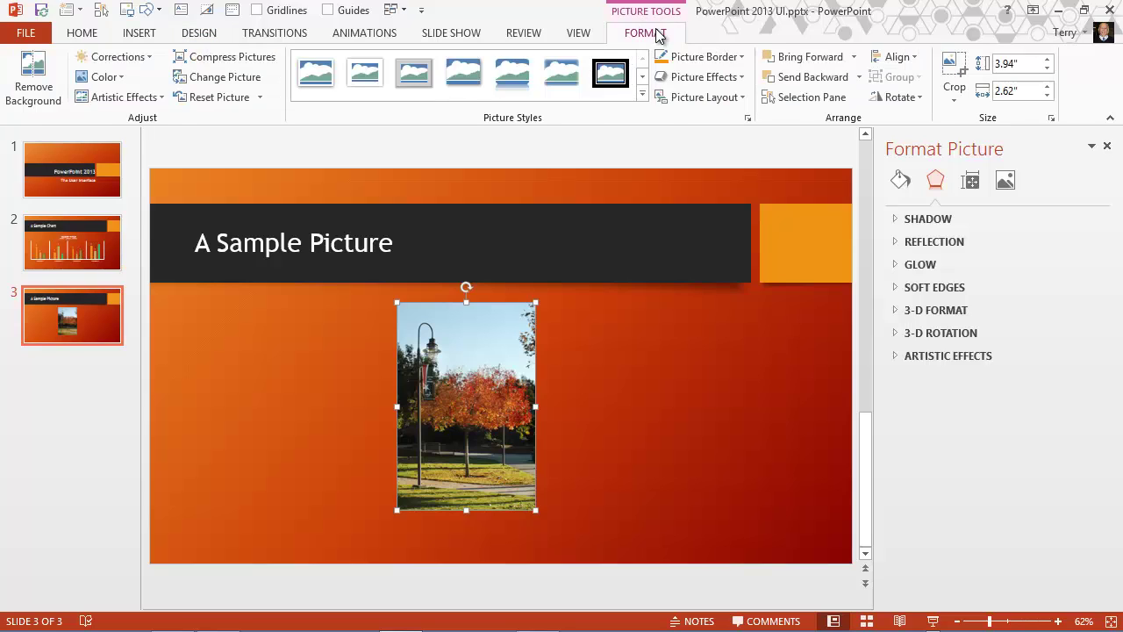